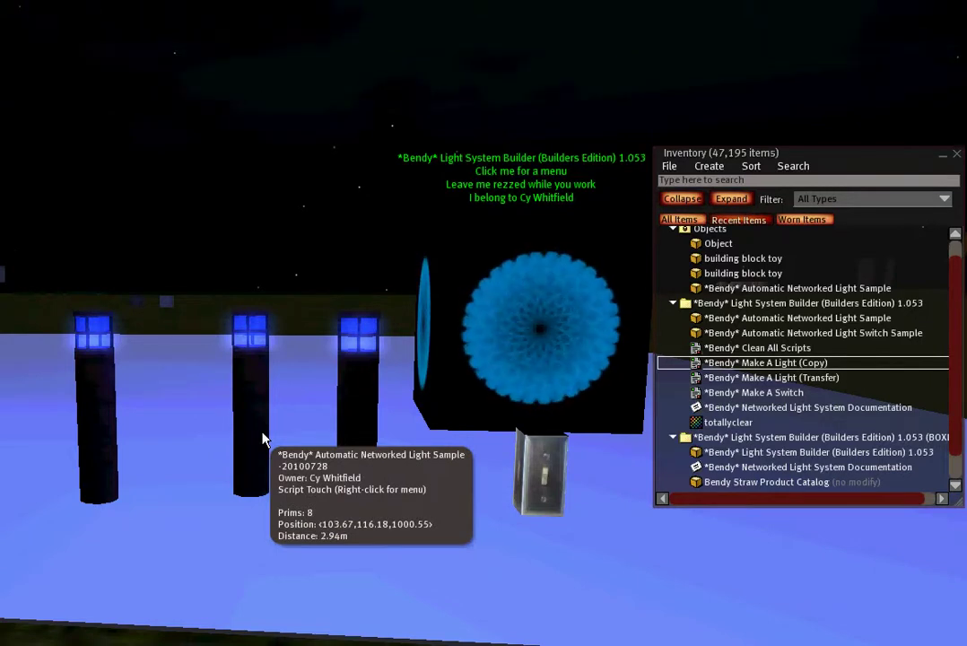
- Show the status of the lamp post nearest the cube, and reset its light settings
{"action": "left_click", "coordinate": [362, 410]}
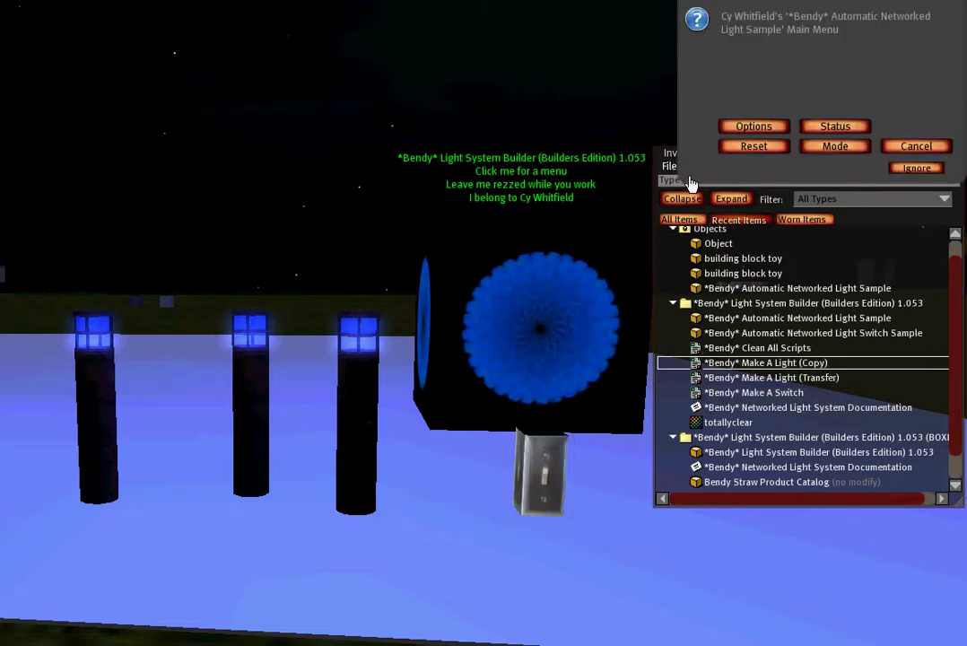
{"action": "left_click", "coordinate": [827, 132]}
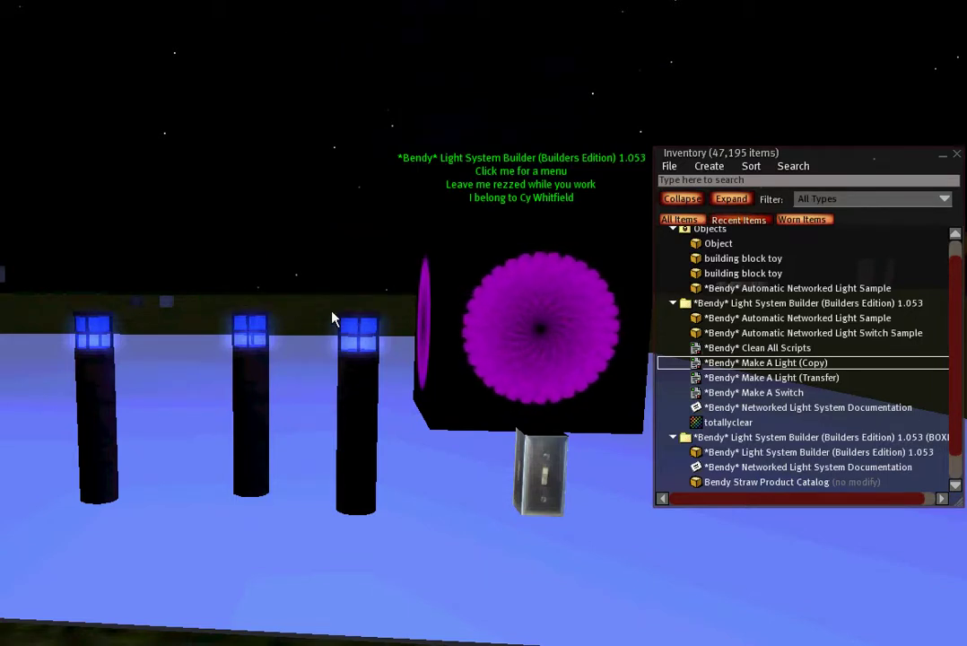
{"action": "left_click", "coordinate": [351, 420]}
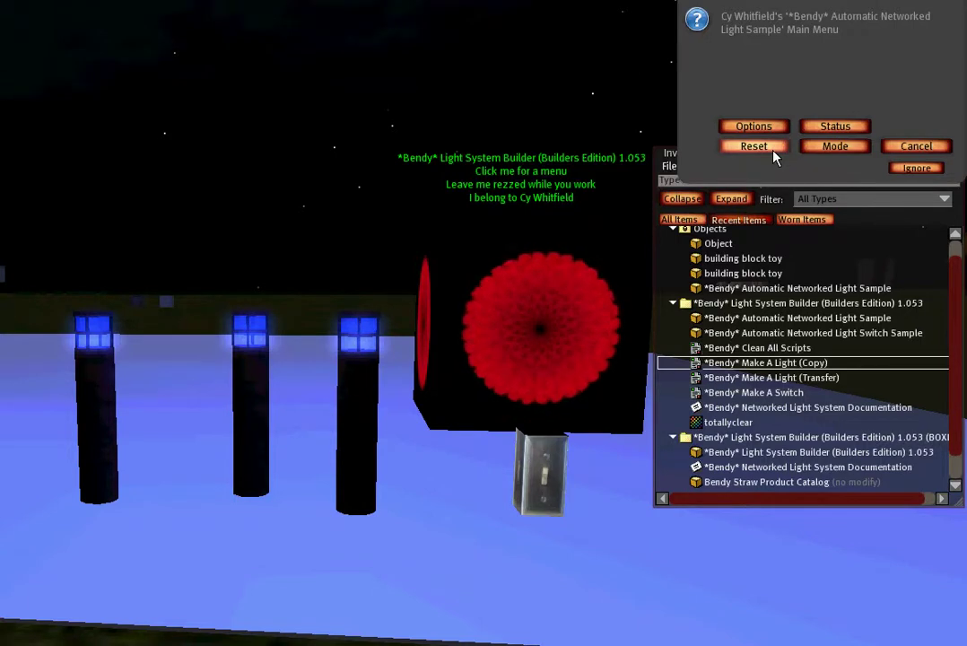
{"action": "left_click", "coordinate": [774, 152]}
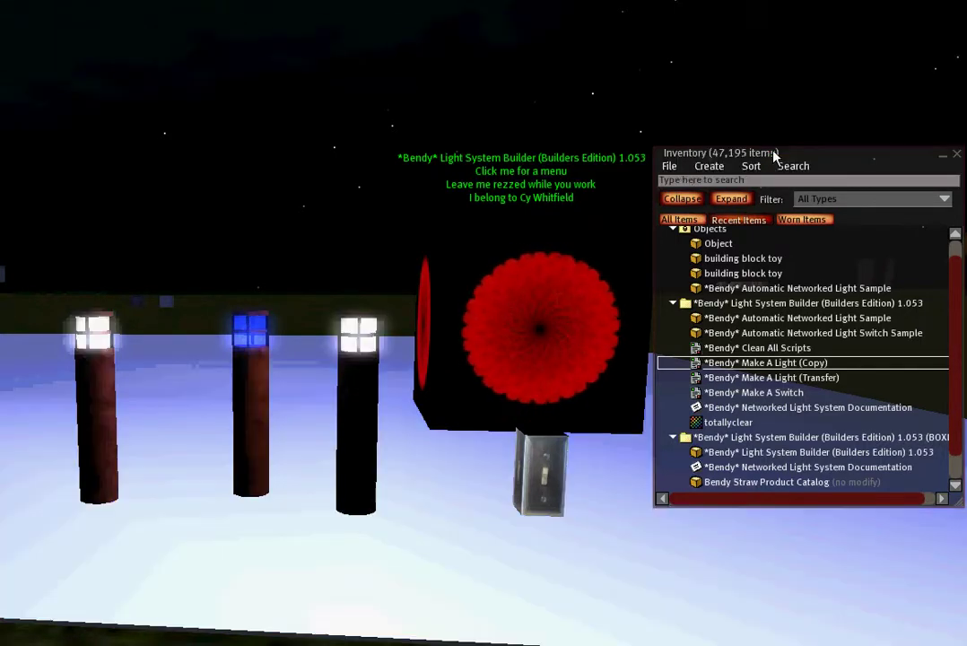
- Set the light color to the Blue pre-set from the lamp post farthest from the cube
{"action": "left_click", "coordinate": [94, 361]}
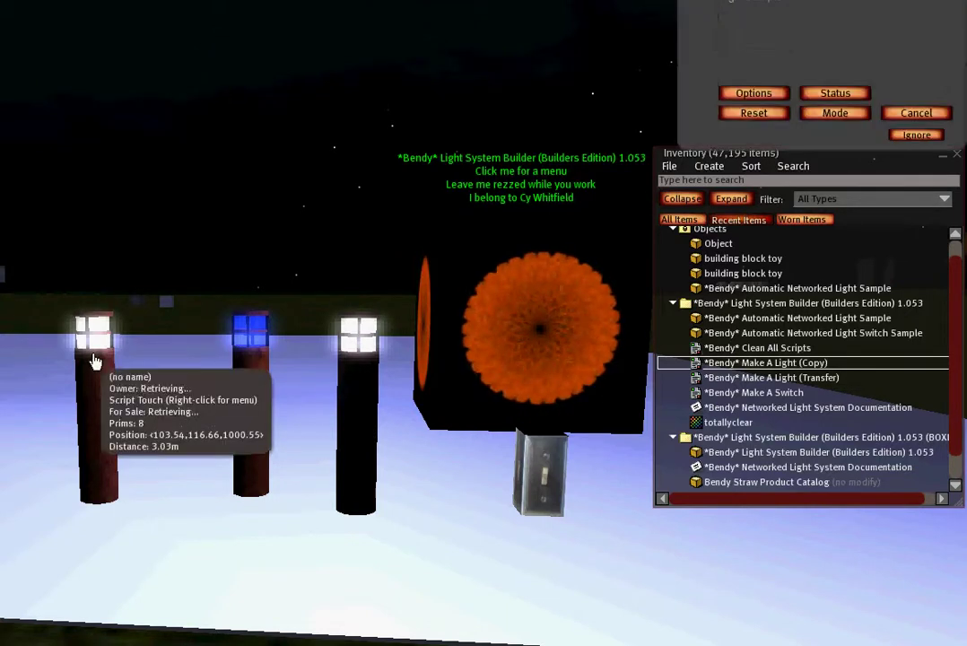
{"action": "left_click", "coordinate": [734, 127]}
{"action": "left_click", "coordinate": [812, 147]}
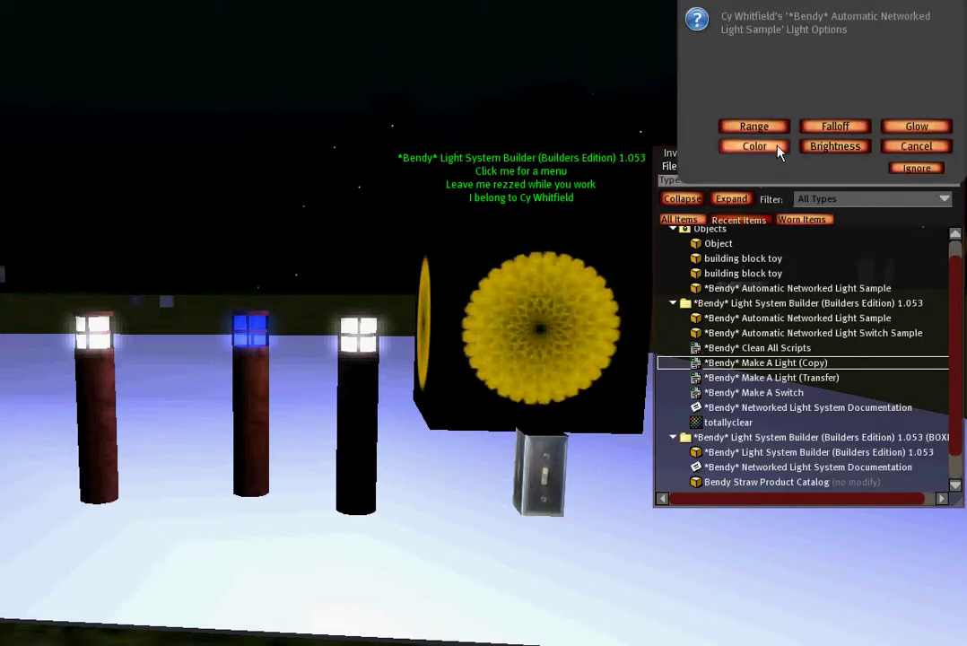
{"action": "left_click", "coordinate": [778, 148]}
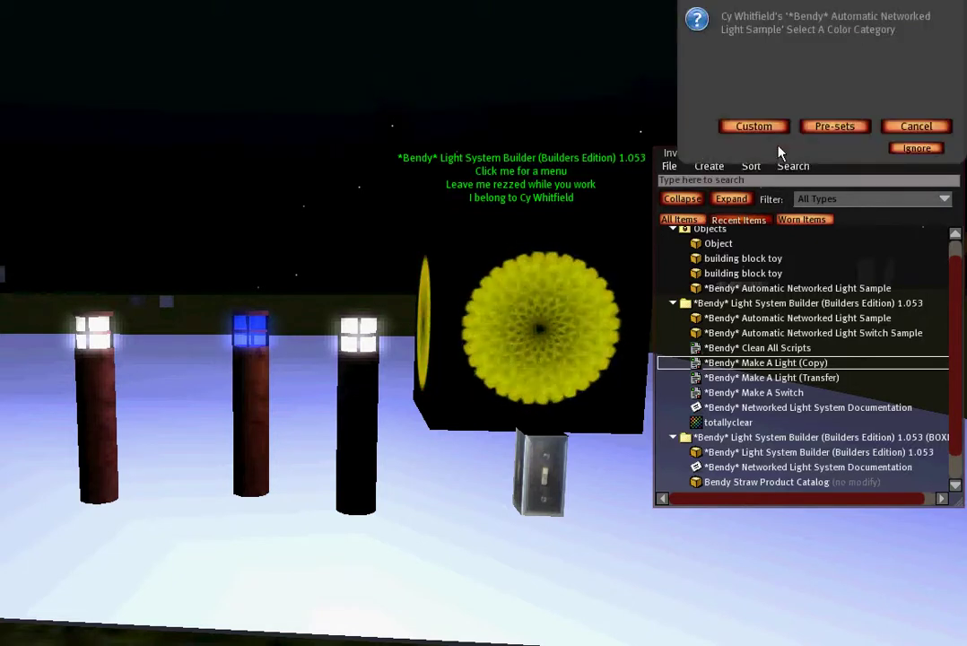
{"action": "left_click", "coordinate": [827, 135]}
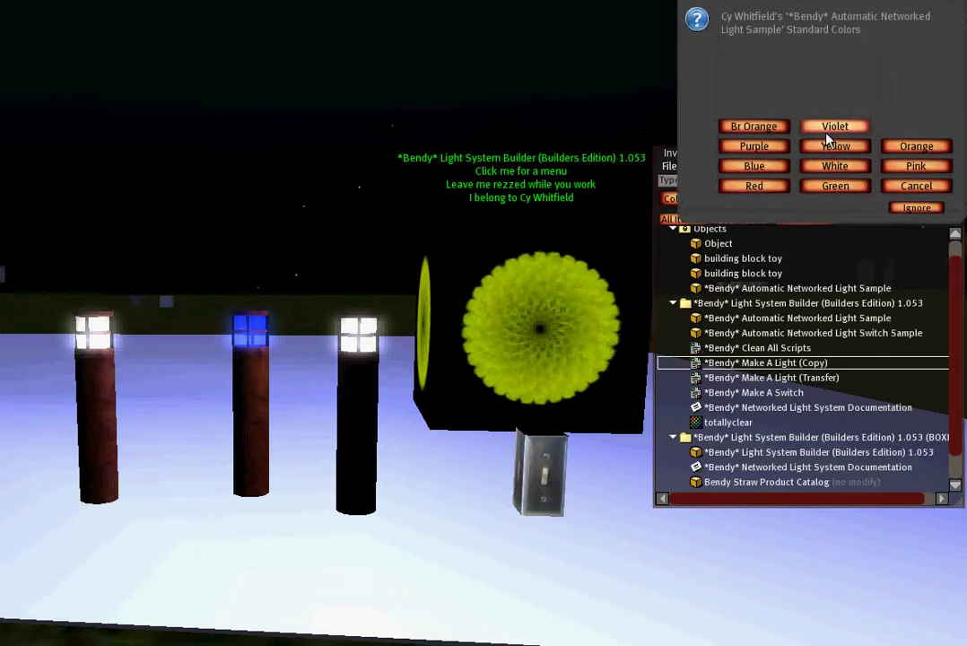
{"action": "left_click", "coordinate": [753, 167]}
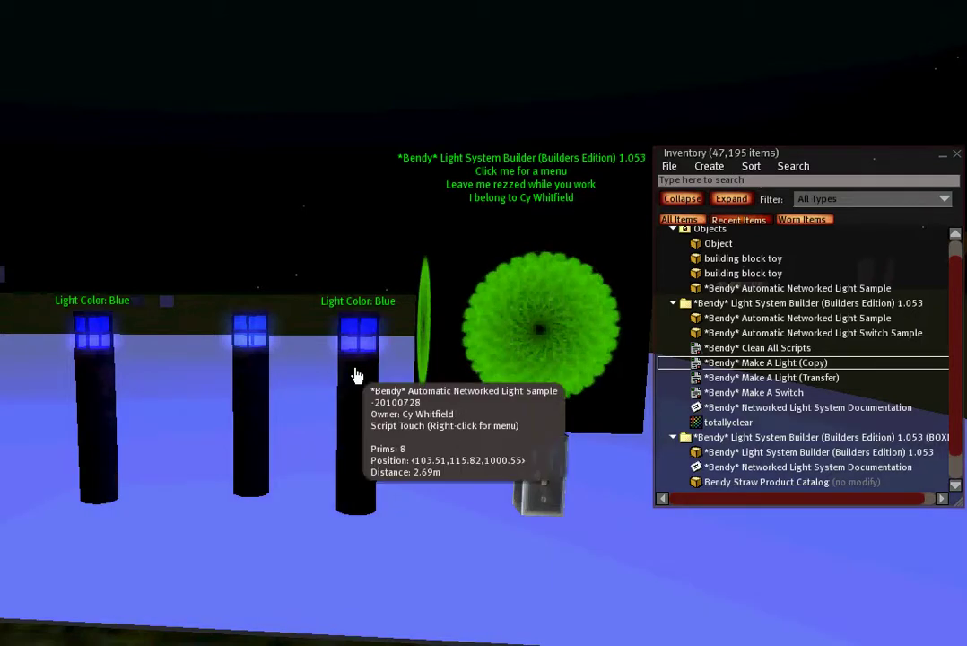
- Set the prim function of the lamp post nearest the cube to Light Only
{"action": "left_click", "coordinate": [357, 375]}
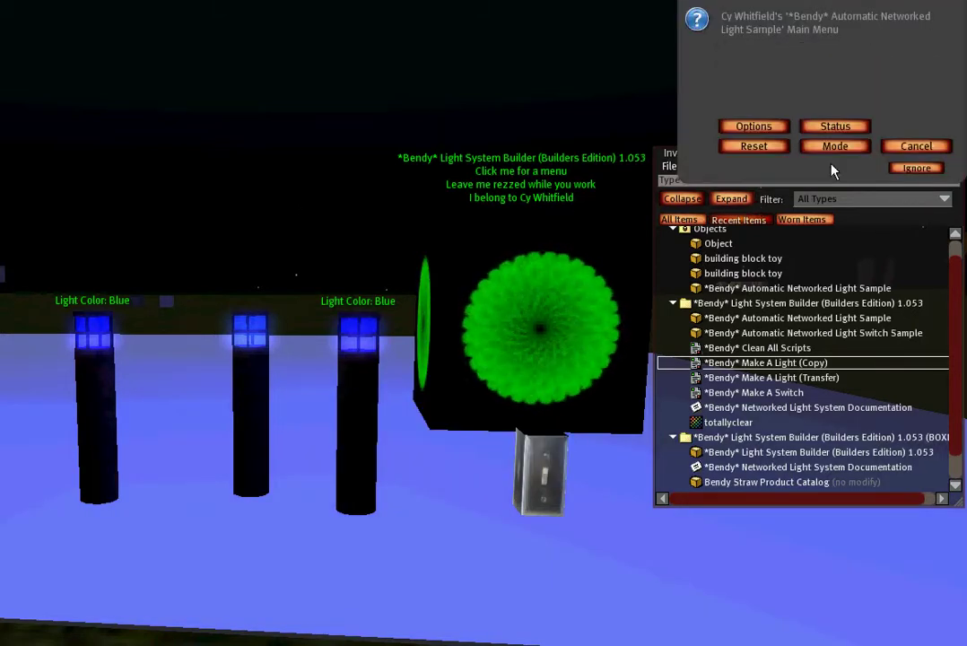
{"action": "left_click", "coordinate": [773, 130]}
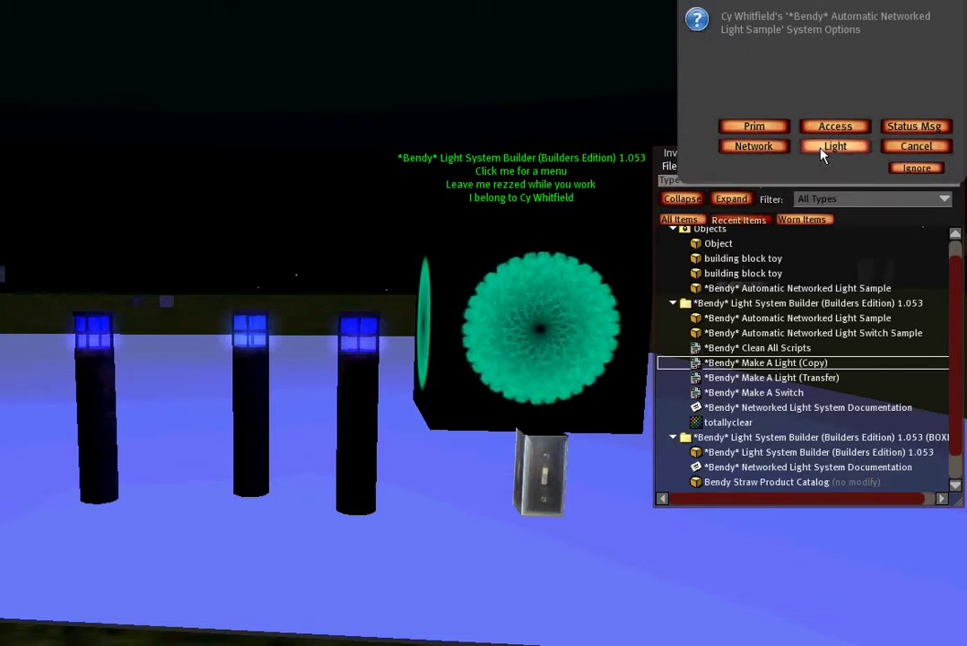
{"action": "left_click", "coordinate": [769, 131]}
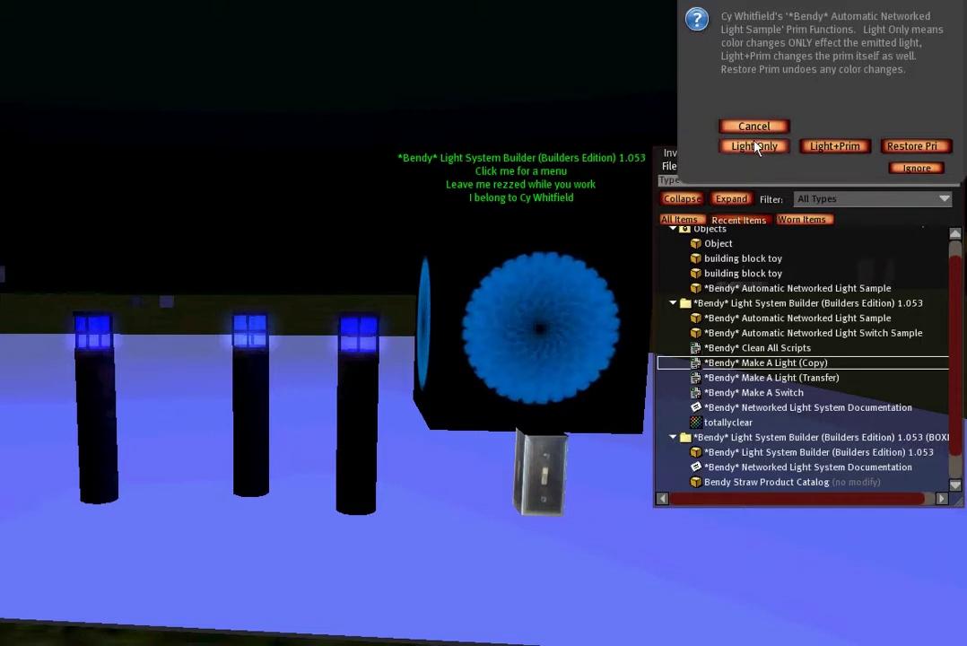
{"action": "left_click", "coordinate": [753, 148]}
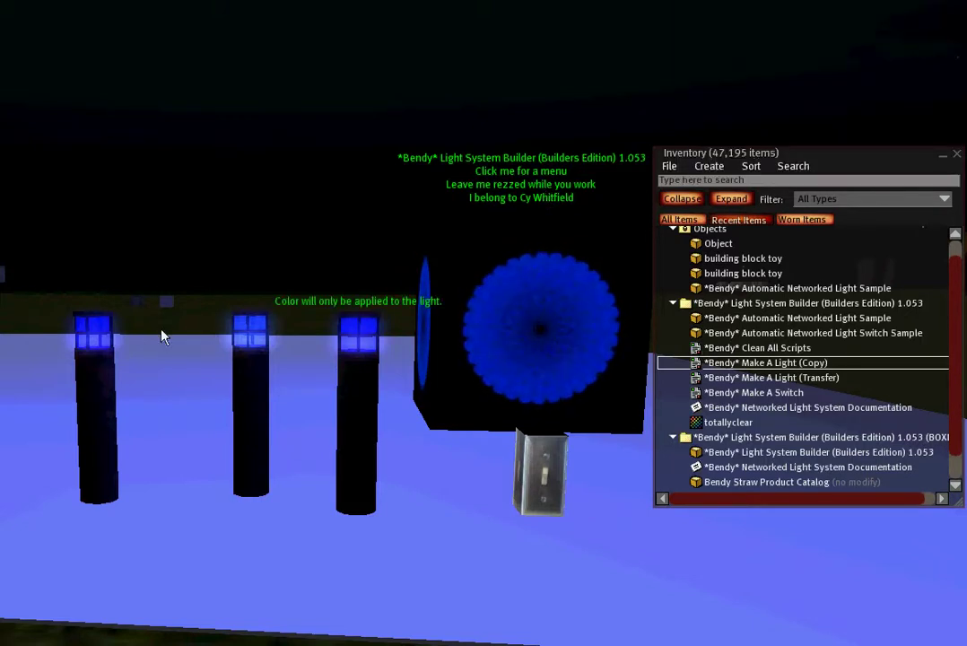
- Switch the light mode of the lamp post nearest the cube to Off and back to On
{"action": "left_click", "coordinate": [367, 376]}
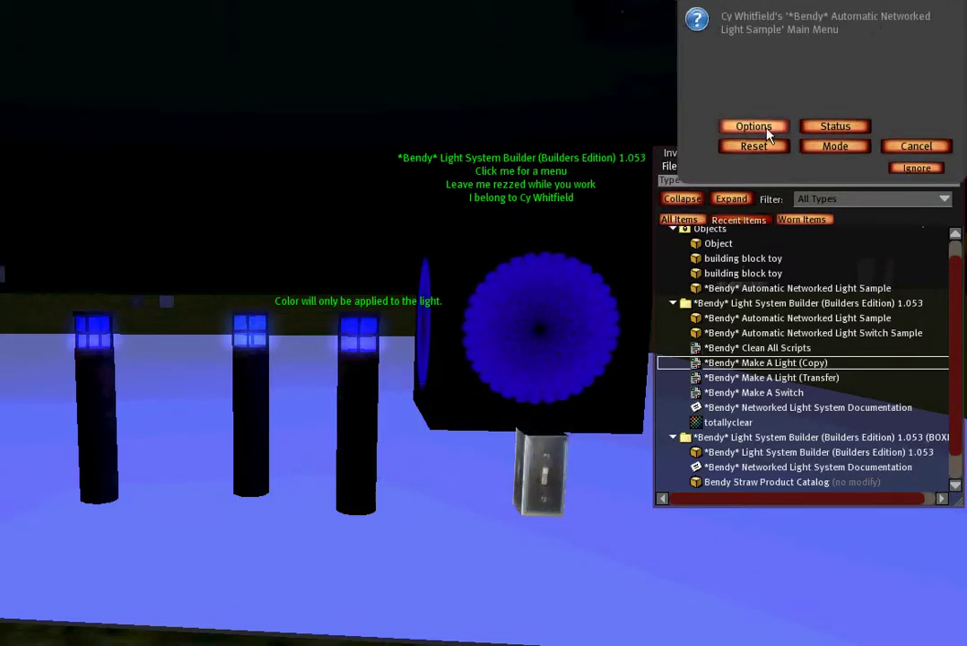
{"action": "left_click", "coordinate": [815, 145]}
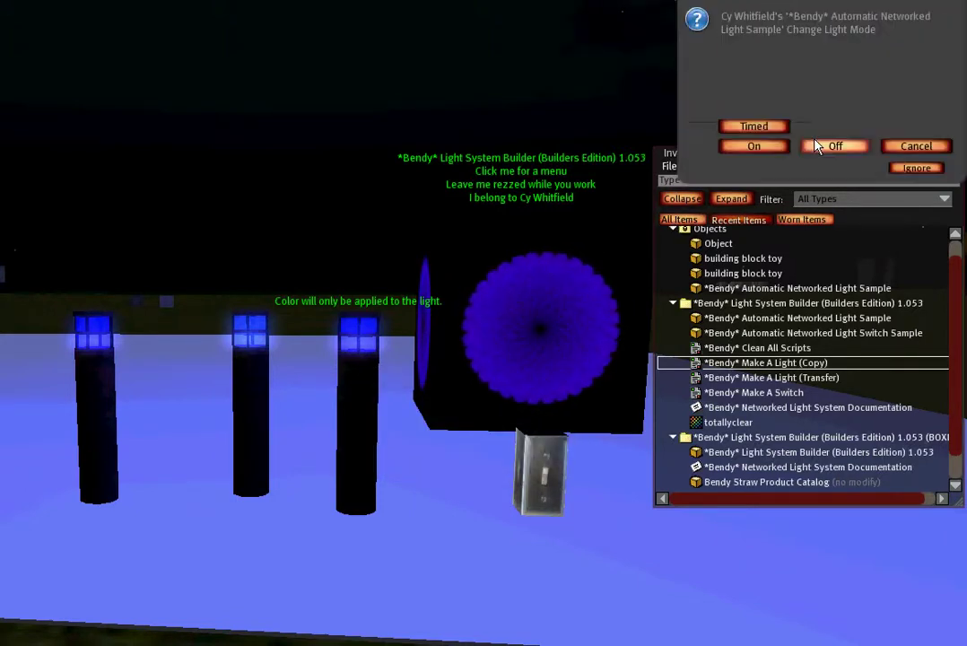
{"action": "left_click", "coordinate": [817, 146]}
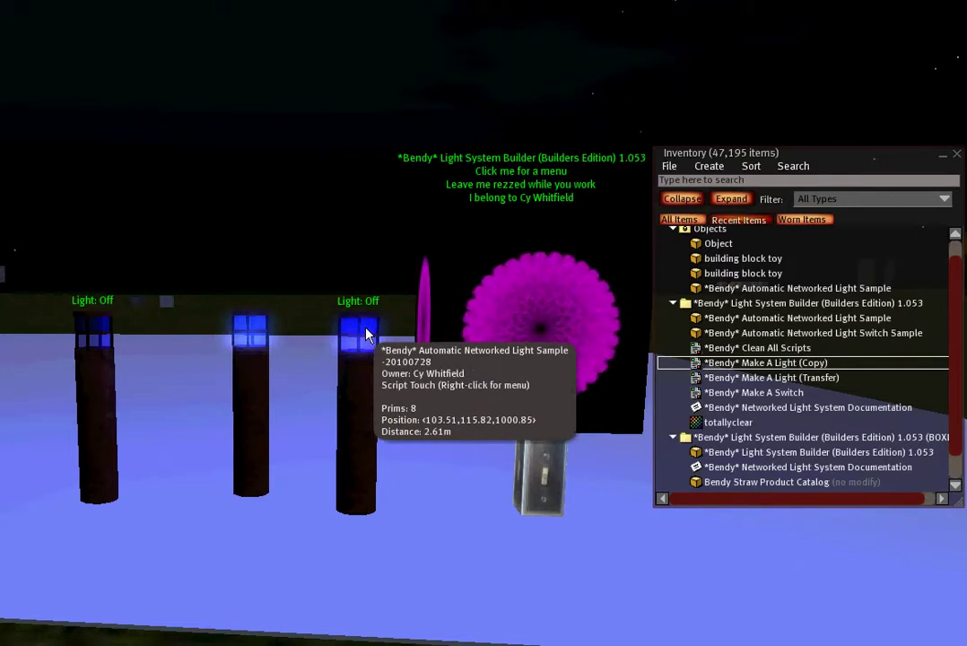
{"action": "left_click", "coordinate": [352, 377]}
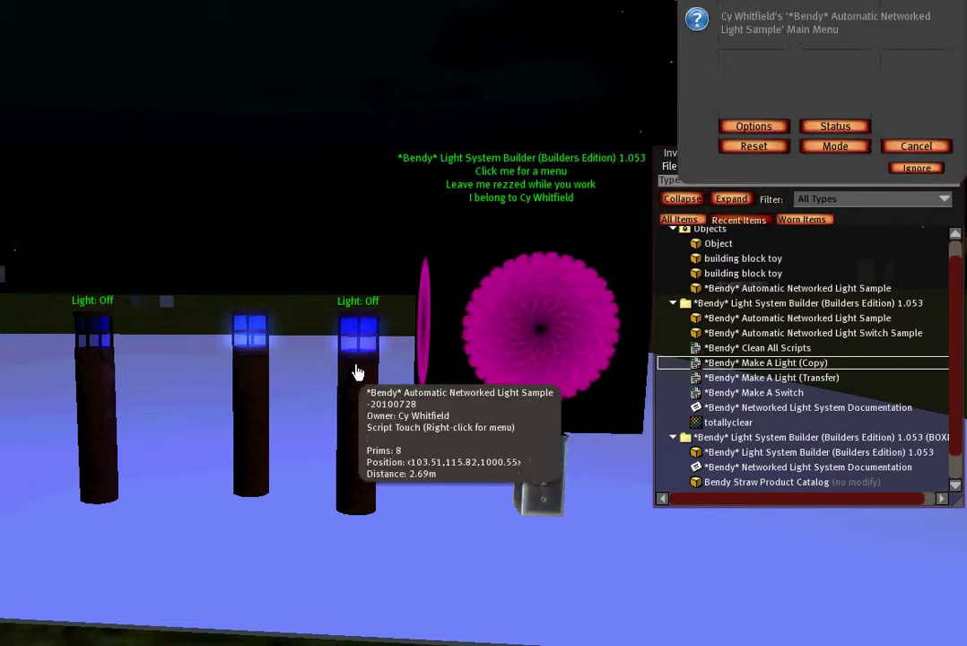
{"action": "left_click", "coordinate": [800, 151]}
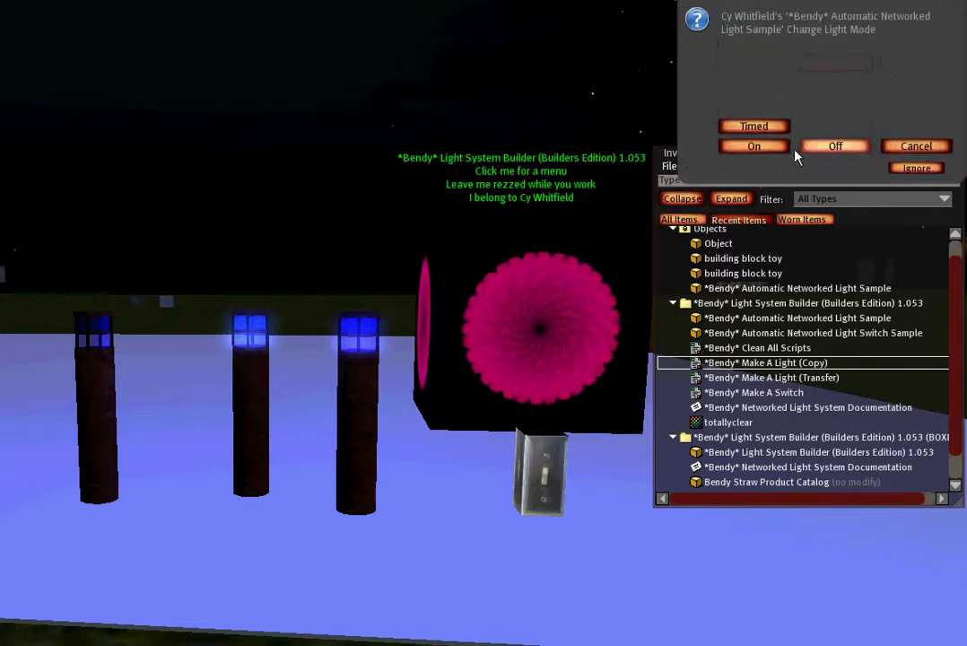
{"action": "left_click", "coordinate": [779, 149]}
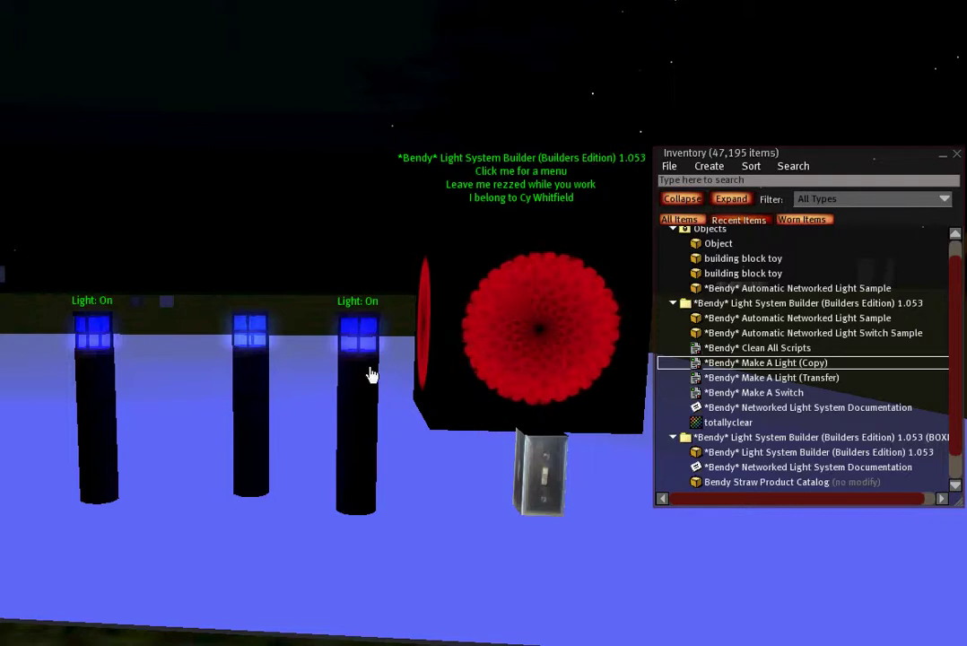
- Set menu access to Group for the lamp post nearest the cube
{"action": "mouse_move", "coordinate": [370, 374]}
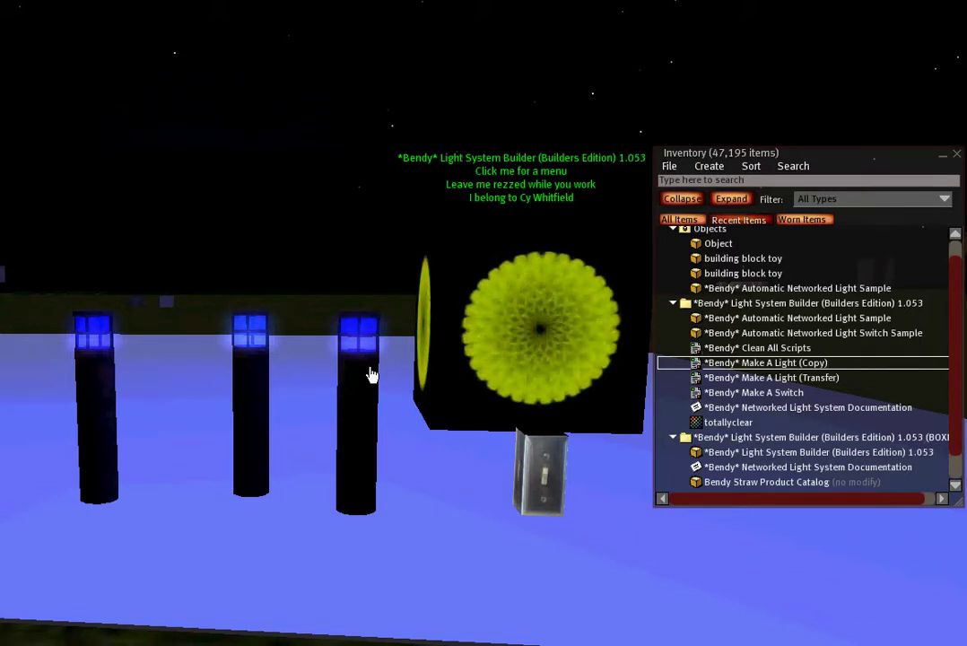
{"action": "left_click", "coordinate": [372, 375]}
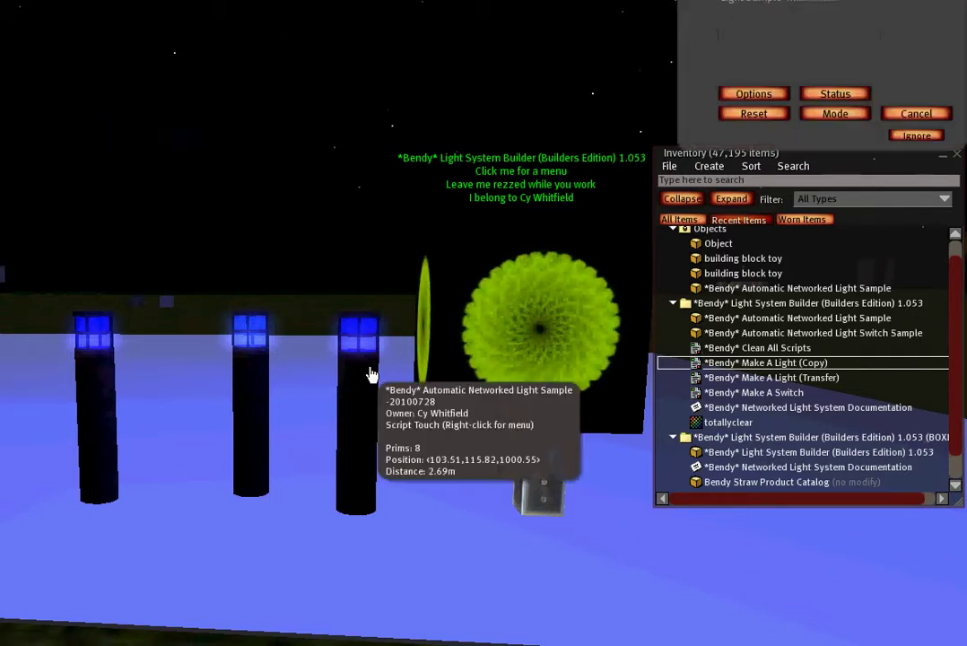
{"action": "left_click", "coordinate": [736, 132]}
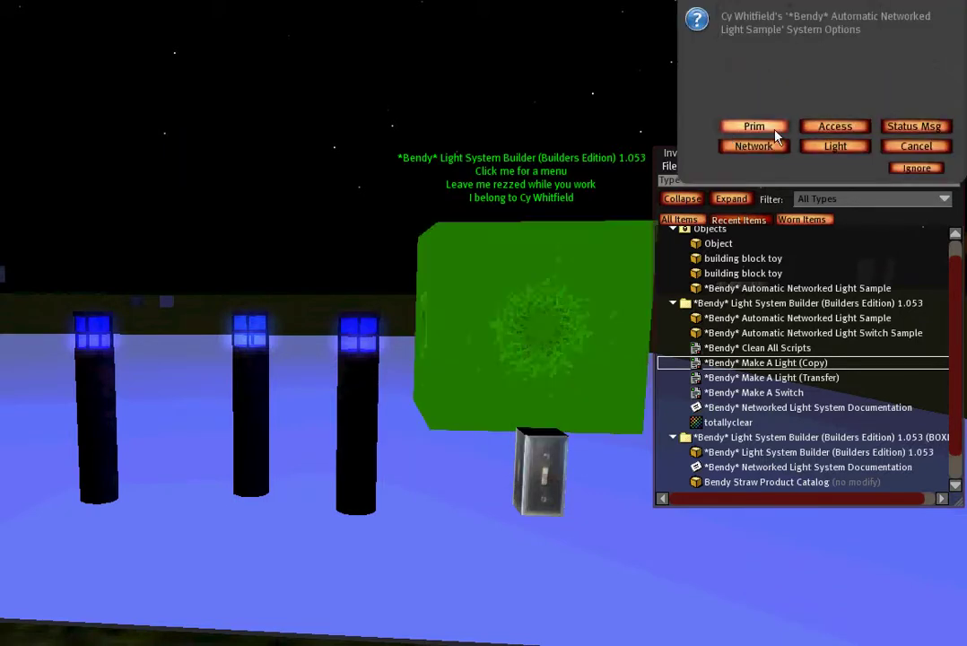
{"action": "left_click", "coordinate": [826, 132]}
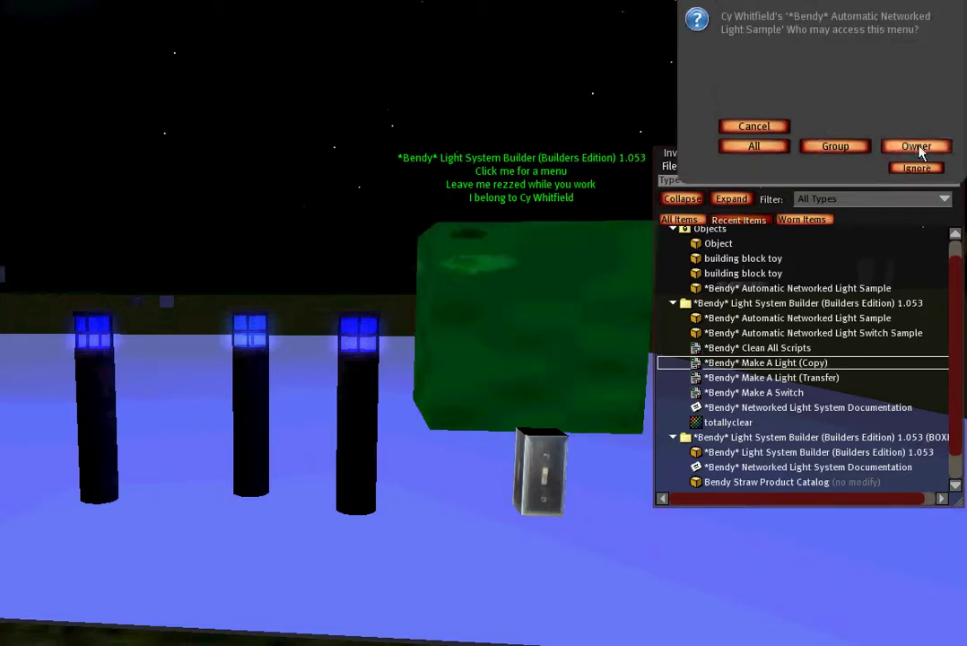
{"action": "left_click", "coordinate": [835, 146]}
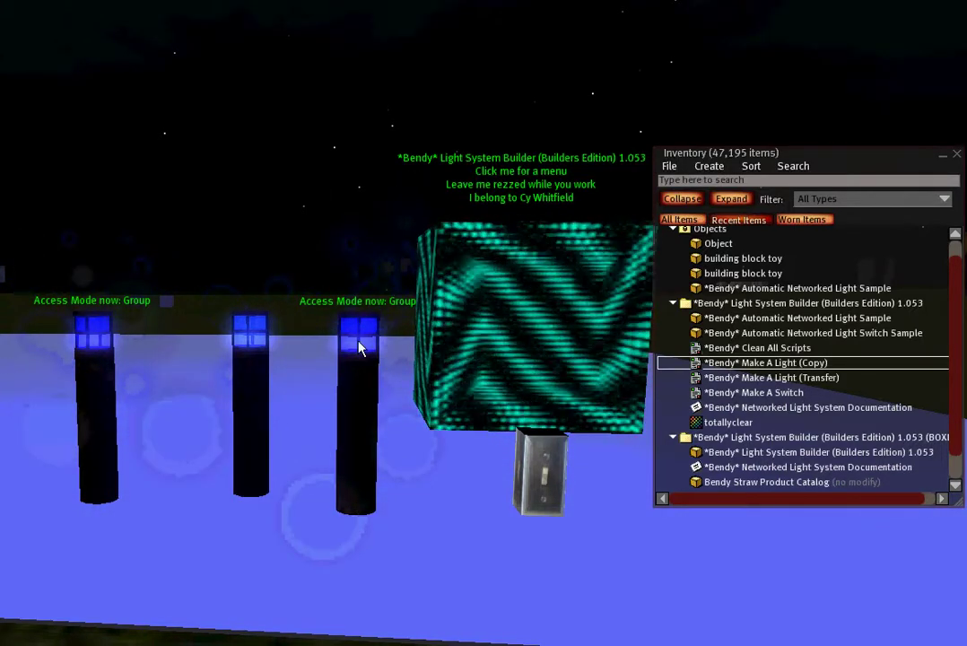
- Turn off the hovertext status messages for the lamp post nearest the cube
{"action": "mouse_move", "coordinate": [357, 342]}
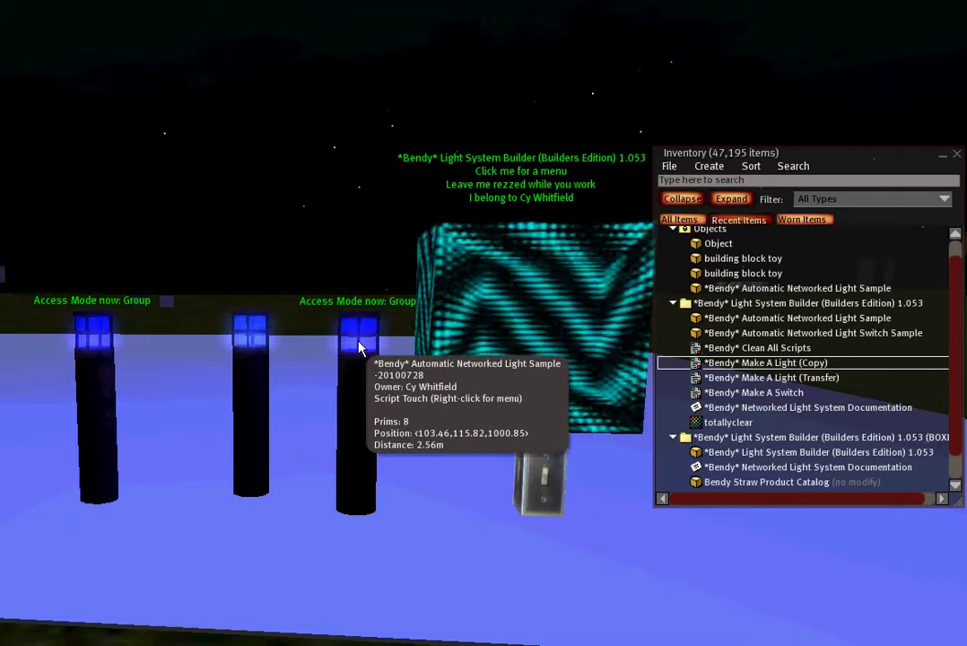
{"action": "left_click", "coordinate": [356, 382]}
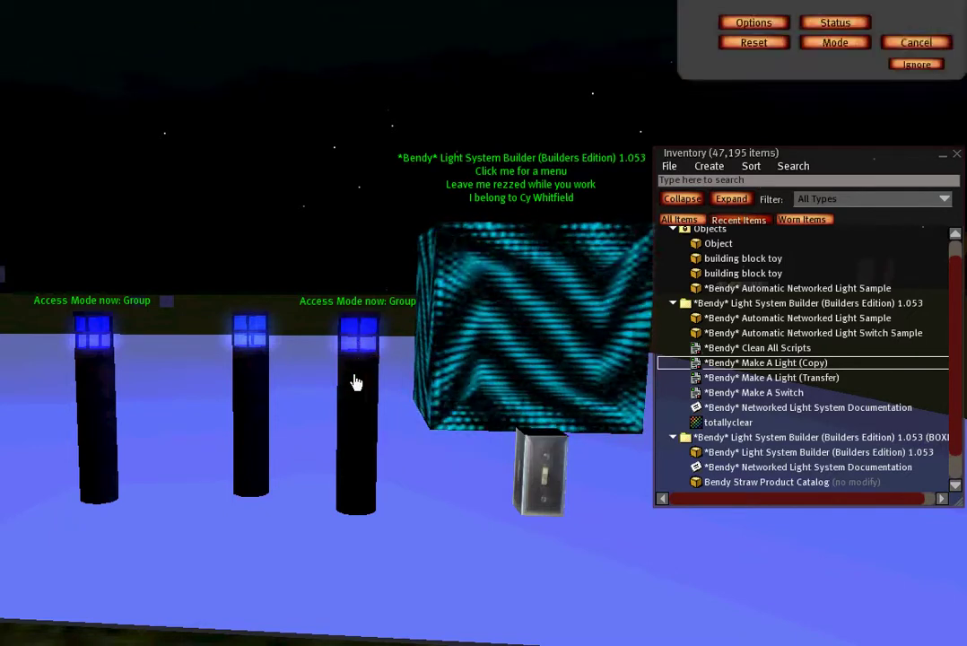
{"action": "left_click", "coordinate": [736, 129]}
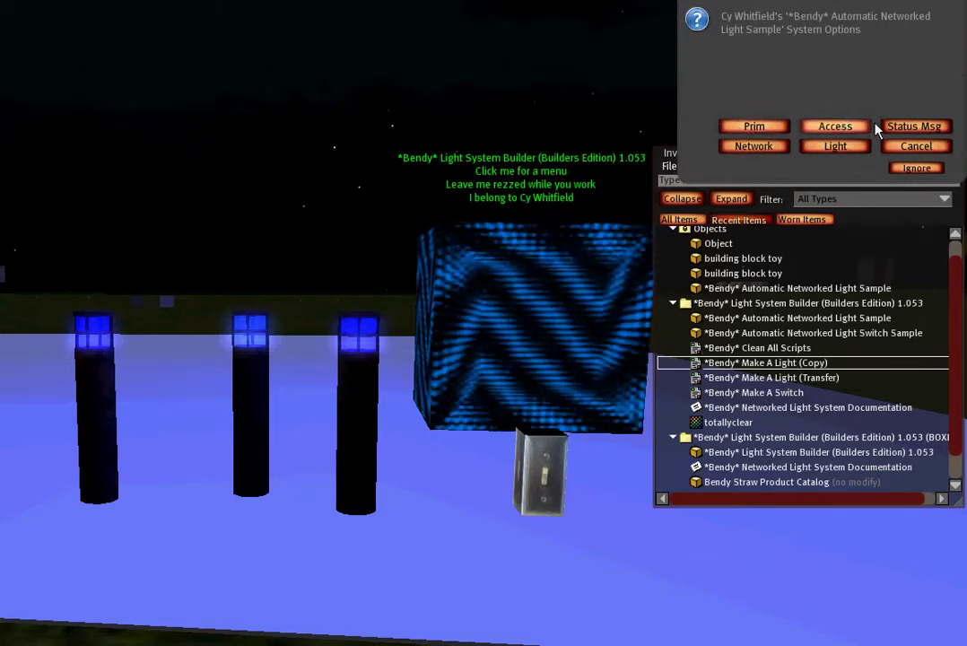
{"action": "left_click", "coordinate": [891, 128]}
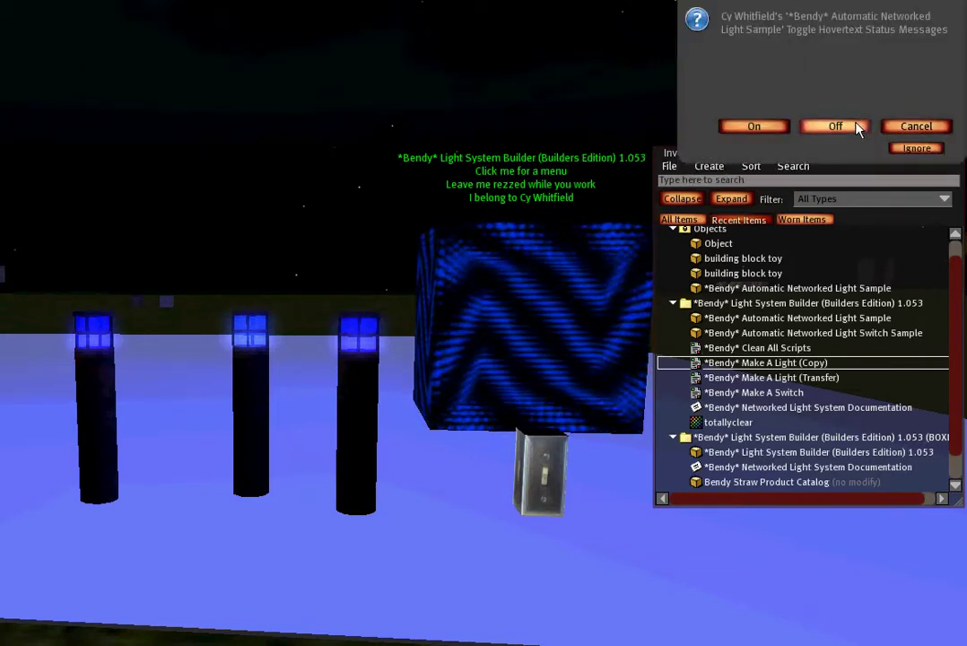
{"action": "left_click", "coordinate": [856, 127]}
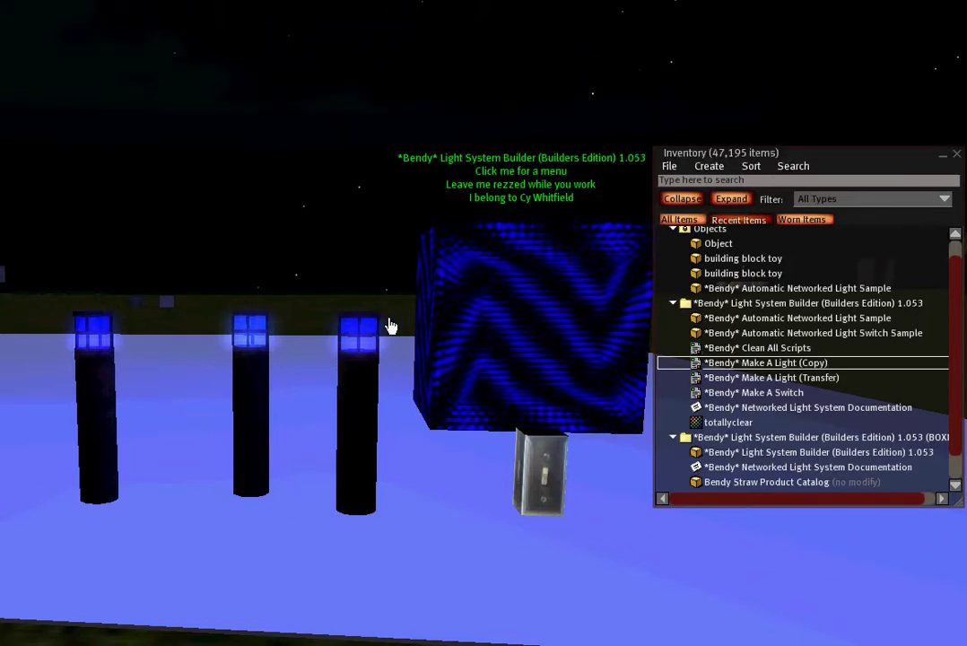
- Set the light mode to Off through the lamp post nearest the cube
{"action": "left_click", "coordinate": [351, 400]}
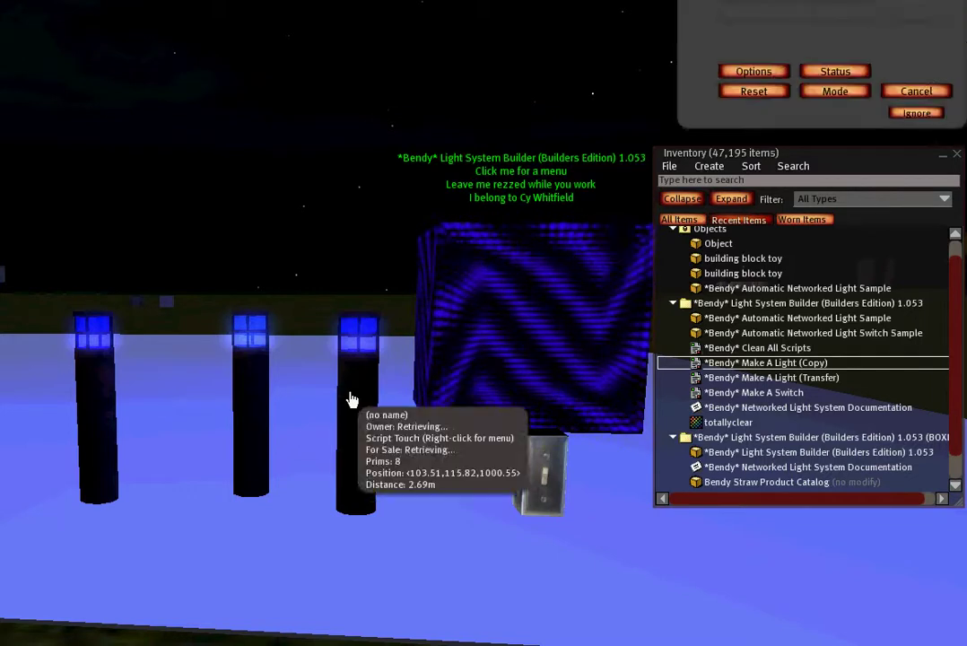
{"action": "left_click", "coordinate": [823, 147]}
{"action": "left_click", "coordinate": [823, 147]}
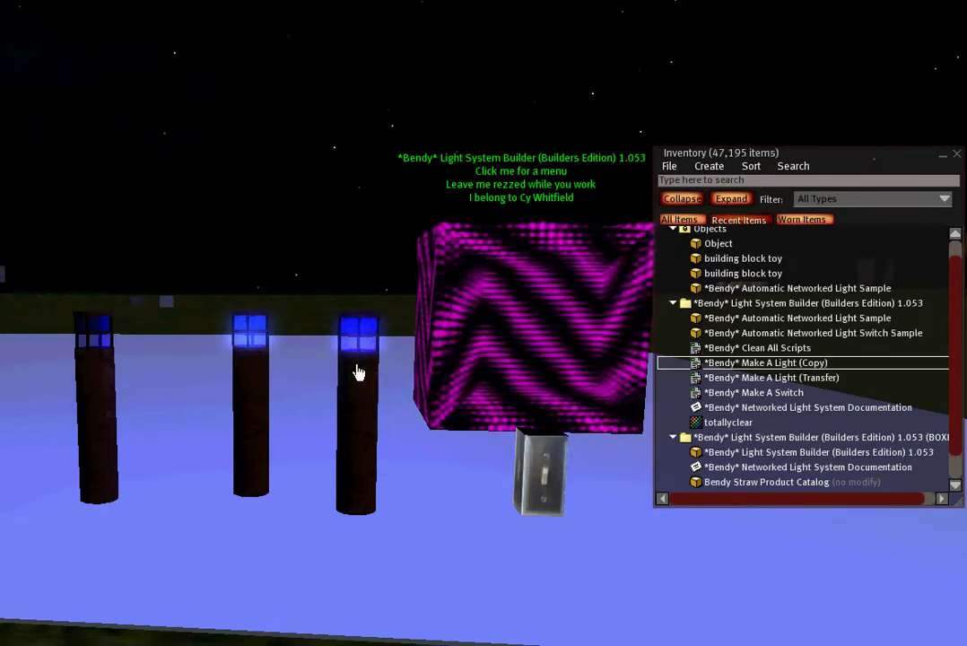
- Set the prim function of the lamp post nearest the cube to Light+Prim
{"action": "mouse_move", "coordinate": [358, 371]}
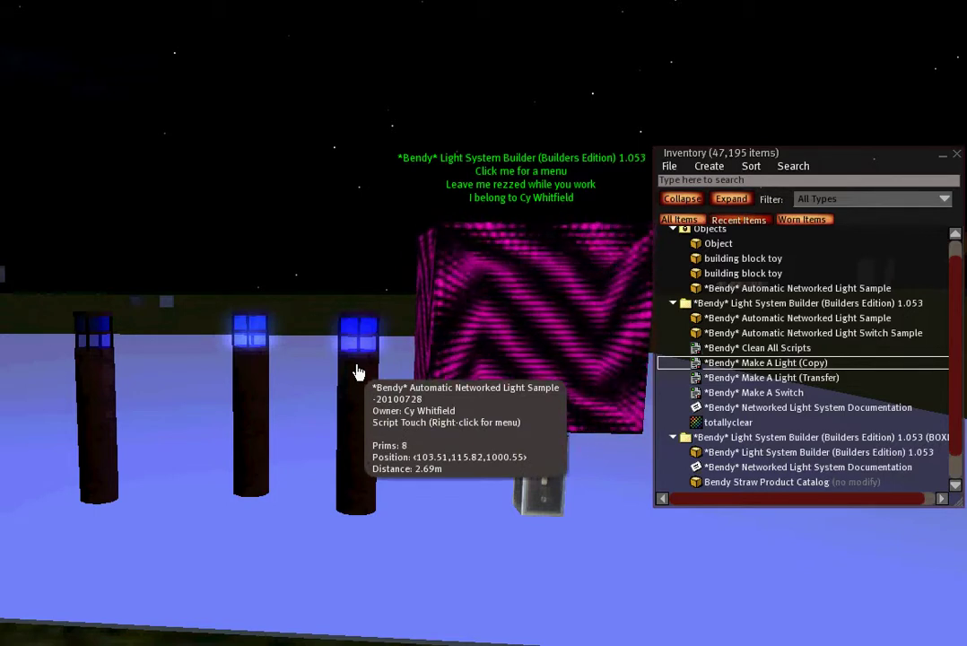
{"action": "left_click", "coordinate": [358, 371]}
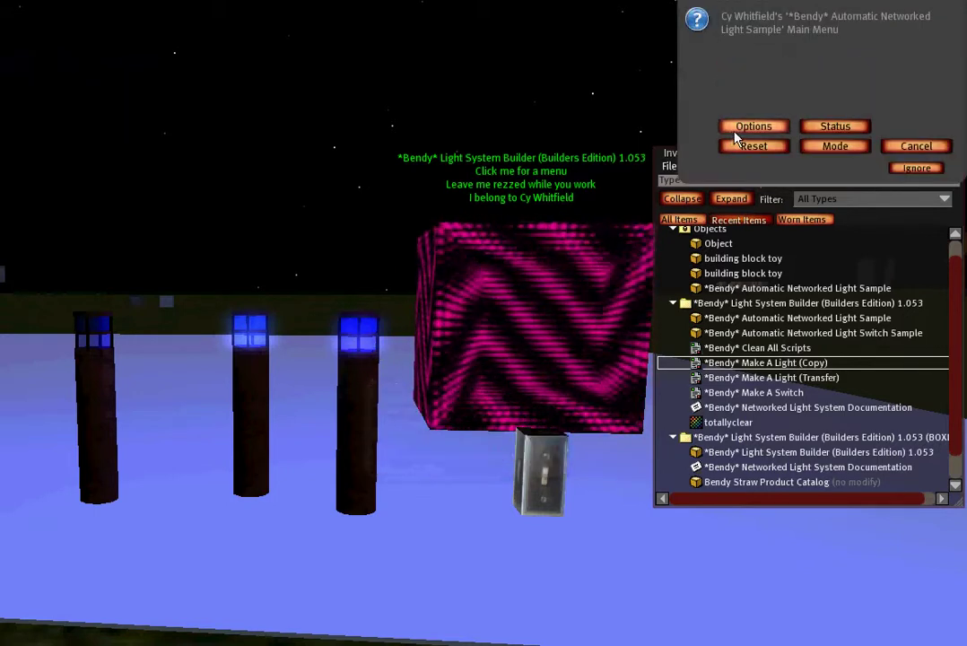
{"action": "left_click", "coordinate": [753, 126]}
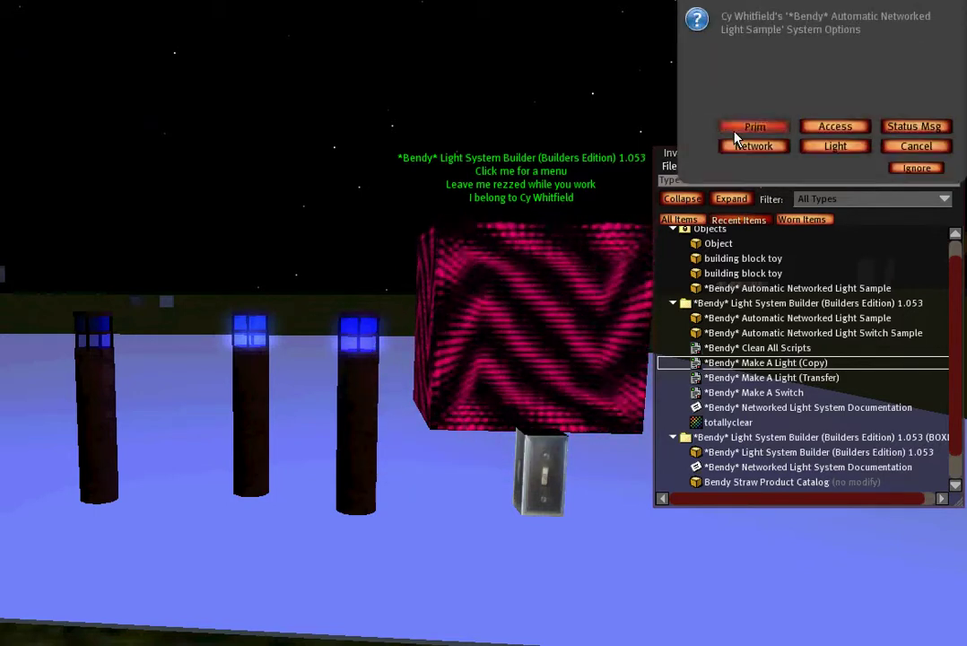
{"action": "left_click", "coordinate": [735, 133]}
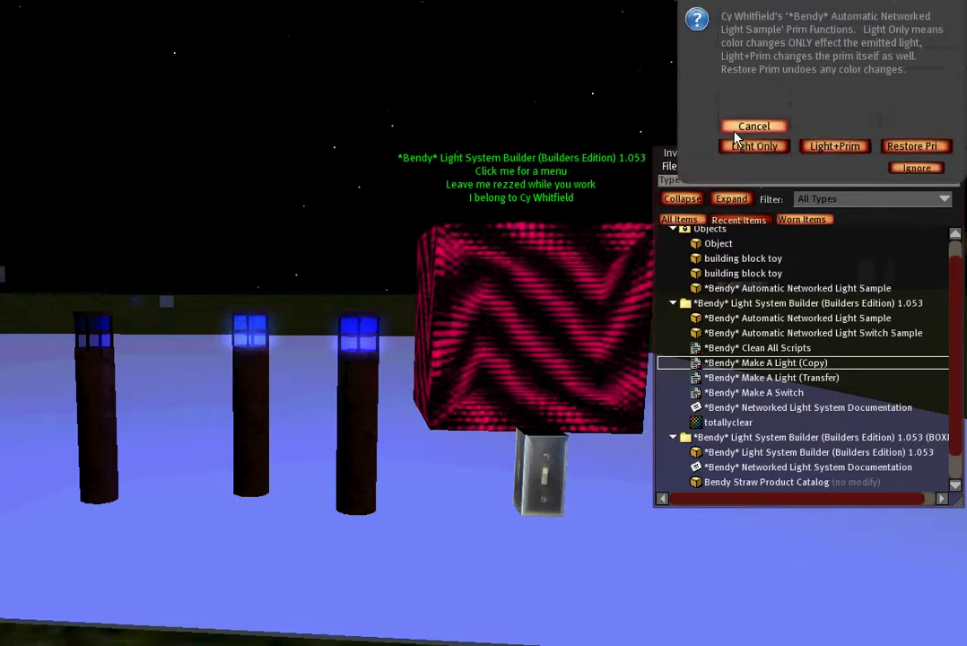
{"action": "left_click", "coordinate": [820, 146]}
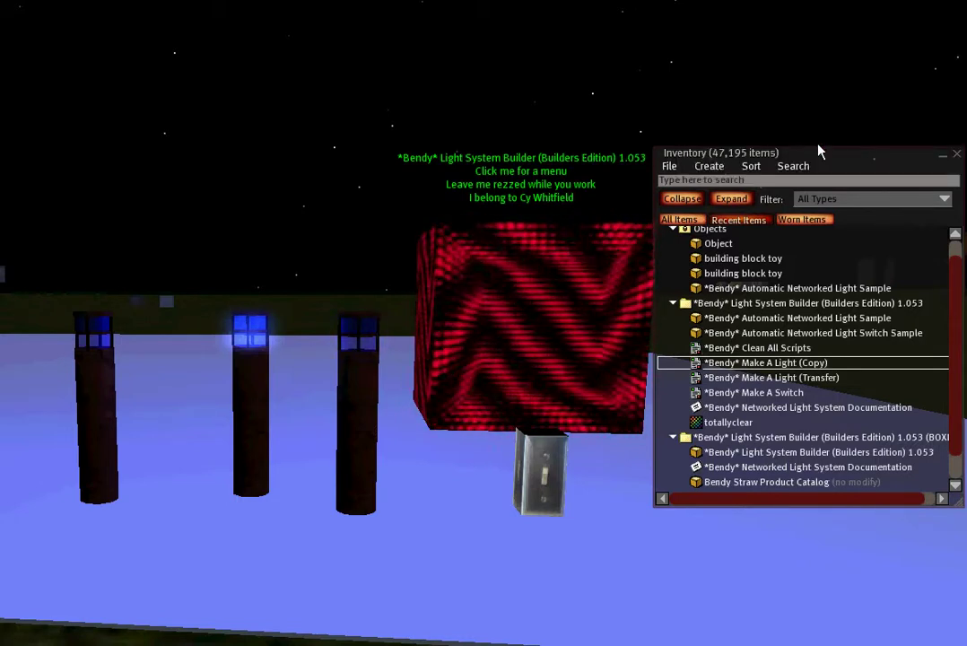
- Set the light brightness to 0.1 through the lamp post nearest the cube
{"action": "left_click", "coordinate": [356, 388]}
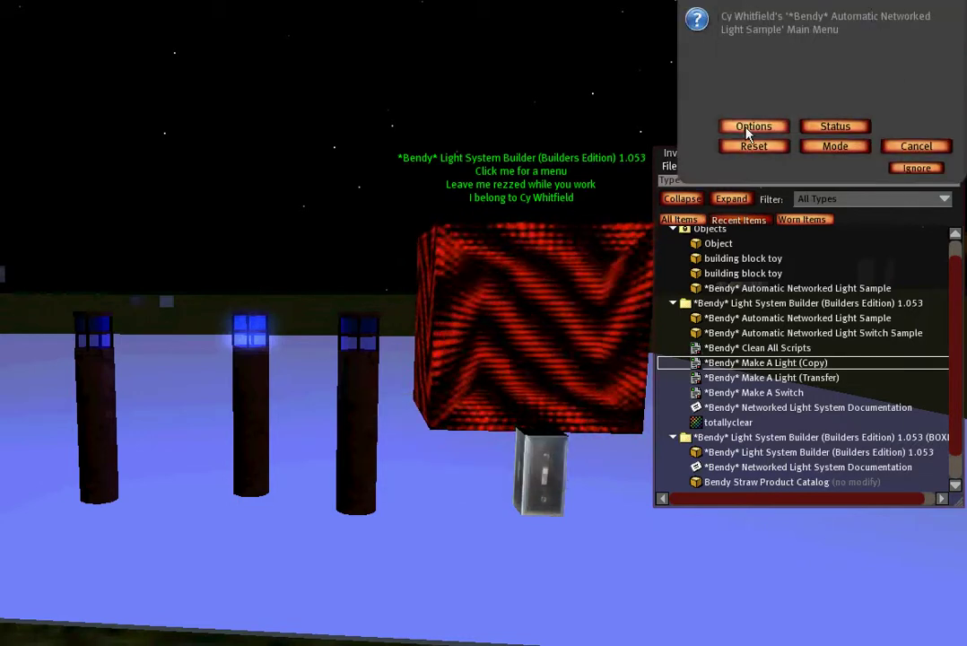
{"action": "left_click", "coordinate": [750, 127]}
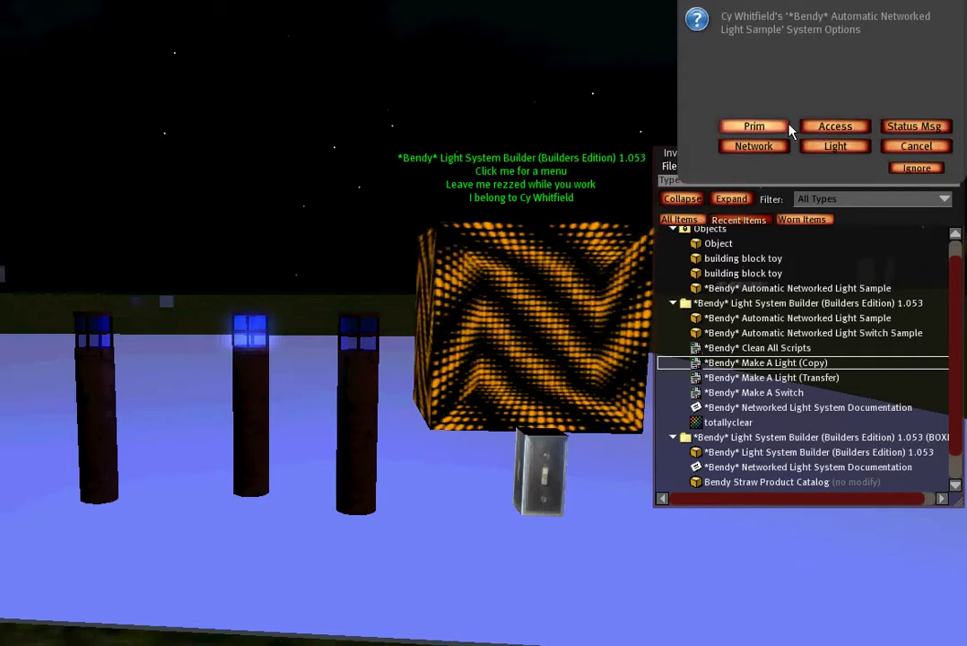
{"action": "left_click", "coordinate": [827, 146]}
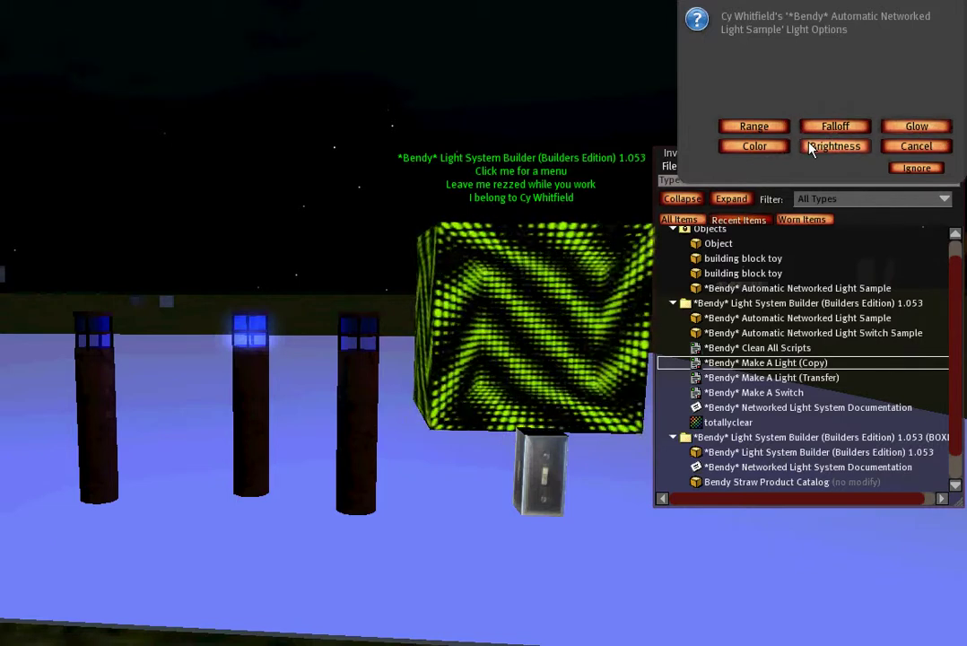
{"action": "left_click", "coordinate": [810, 147]}
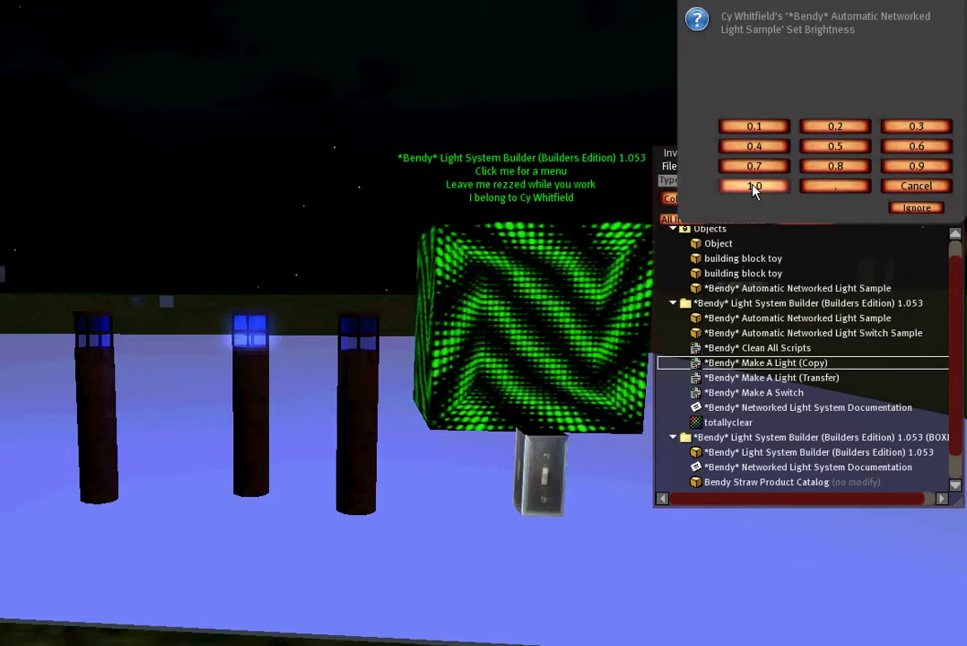
{"action": "left_click", "coordinate": [756, 127]}
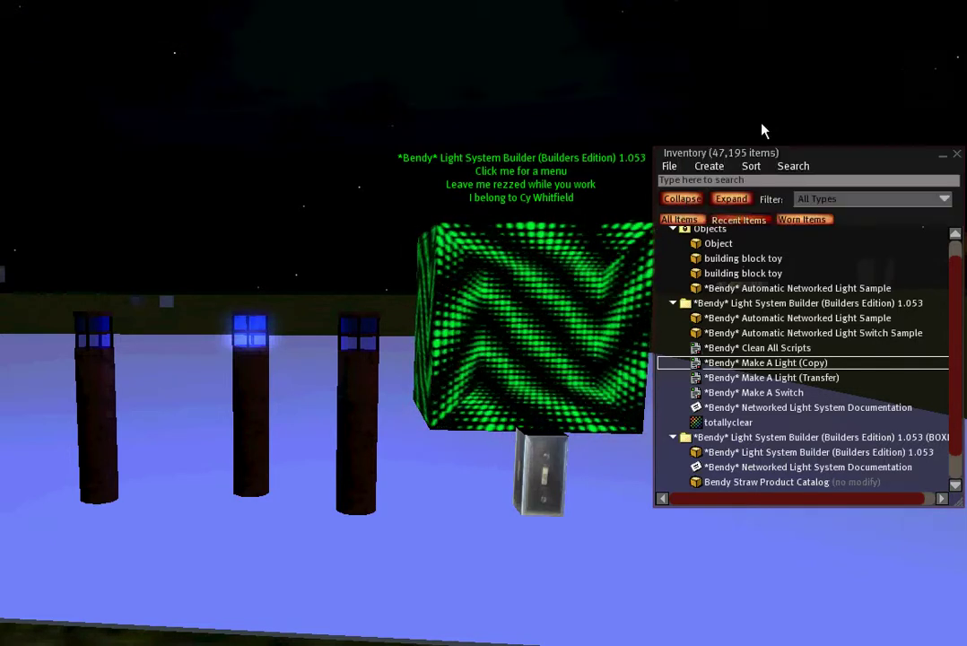
- Apply the 0.1 brightness setting once more through the lamp post nearest the cube
{"action": "left_click", "coordinate": [367, 399]}
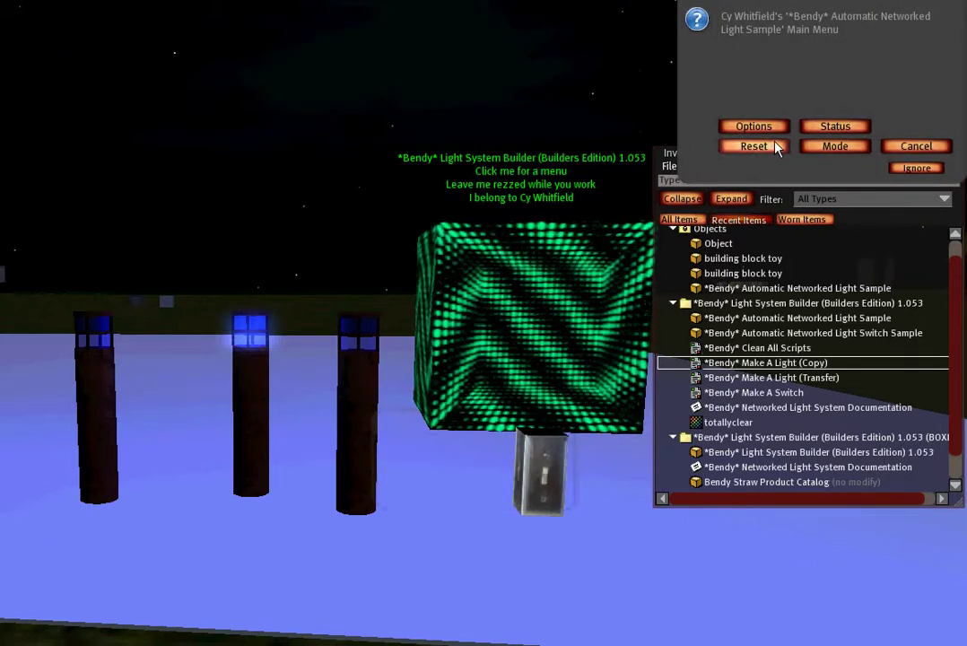
{"action": "left_click", "coordinate": [755, 126]}
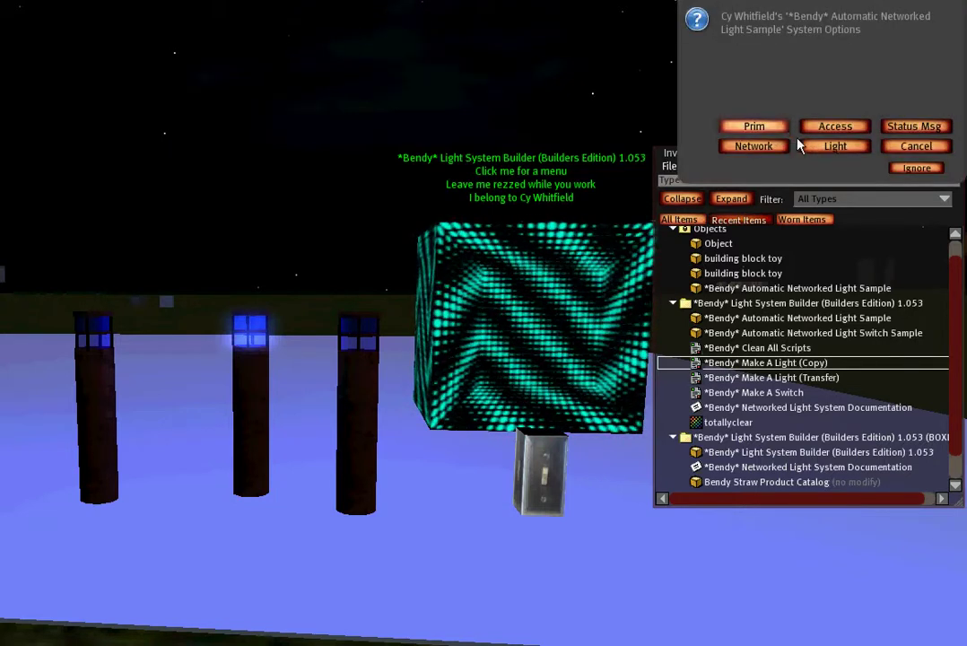
{"action": "left_click", "coordinate": [804, 149]}
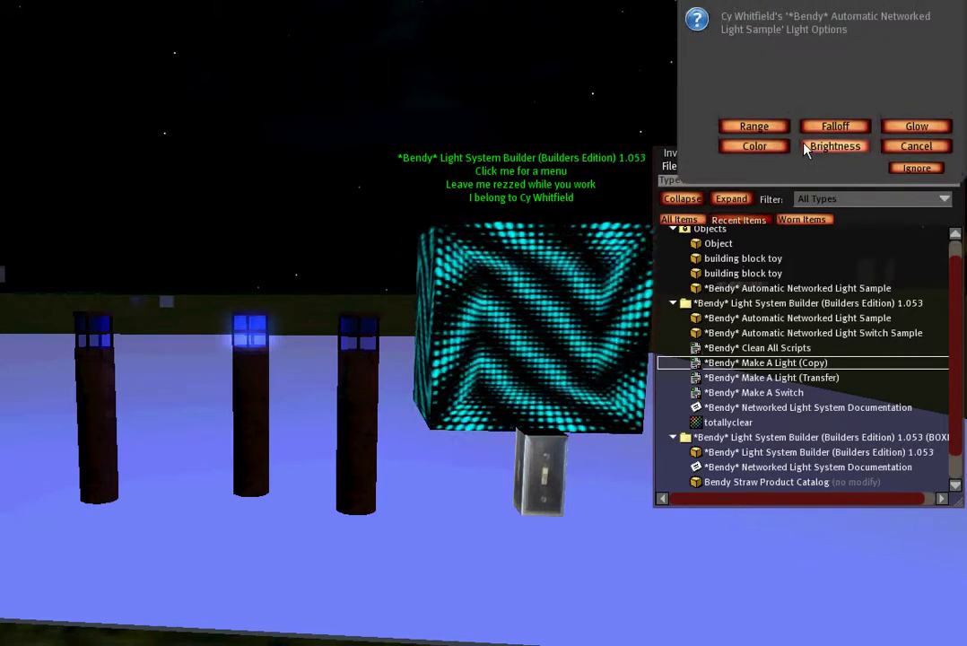
{"action": "left_click", "coordinate": [804, 147]}
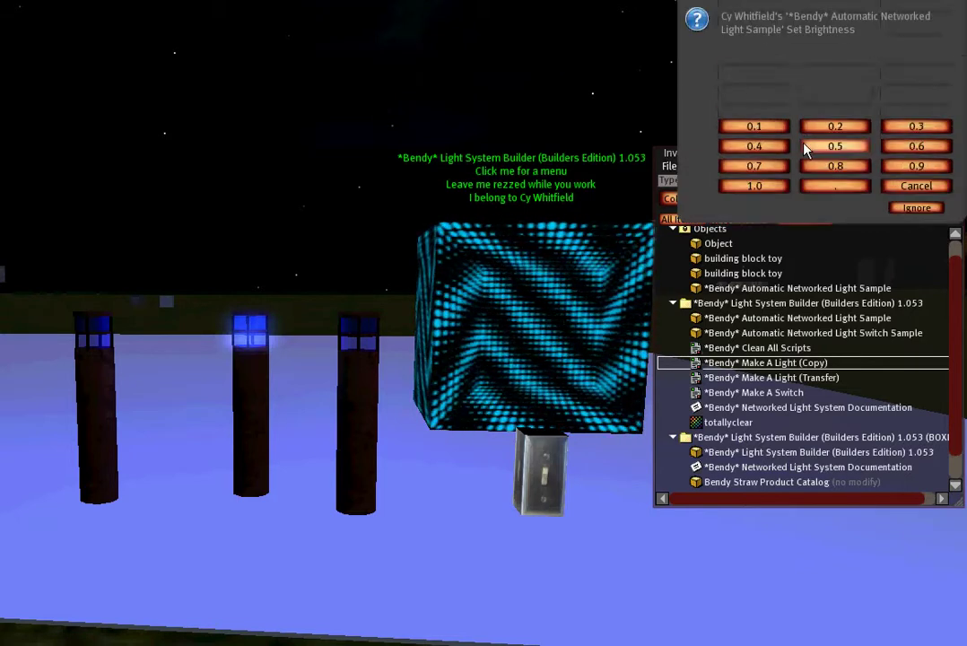
{"action": "left_click", "coordinate": [771, 128]}
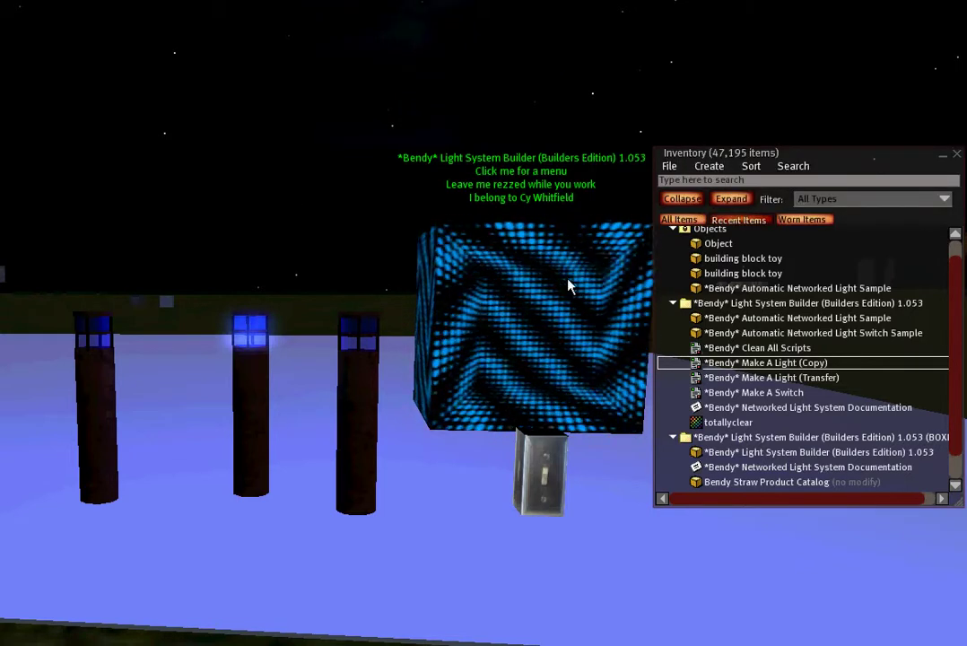
- Set the light mode to On through the lamp post nearest the cube
{"action": "left_click", "coordinate": [349, 415]}
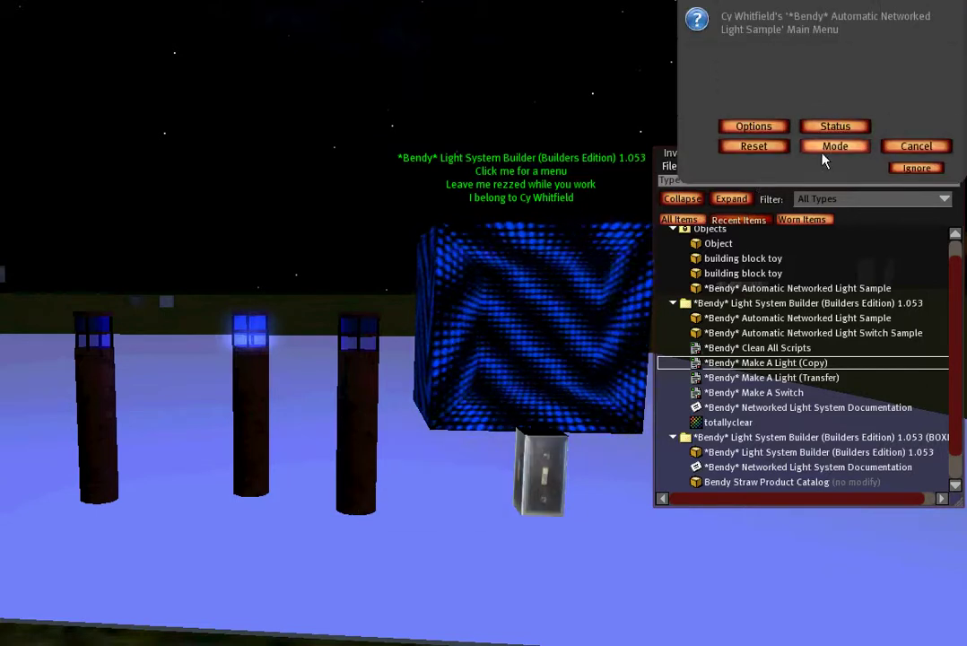
{"action": "left_click", "coordinate": [834, 146]}
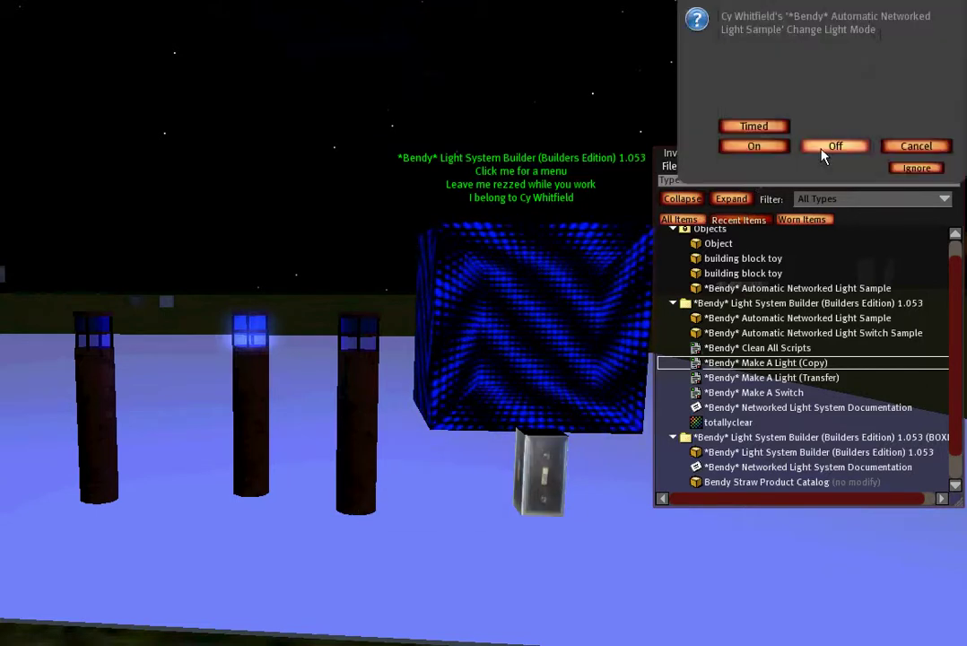
{"action": "left_click", "coordinate": [782, 149]}
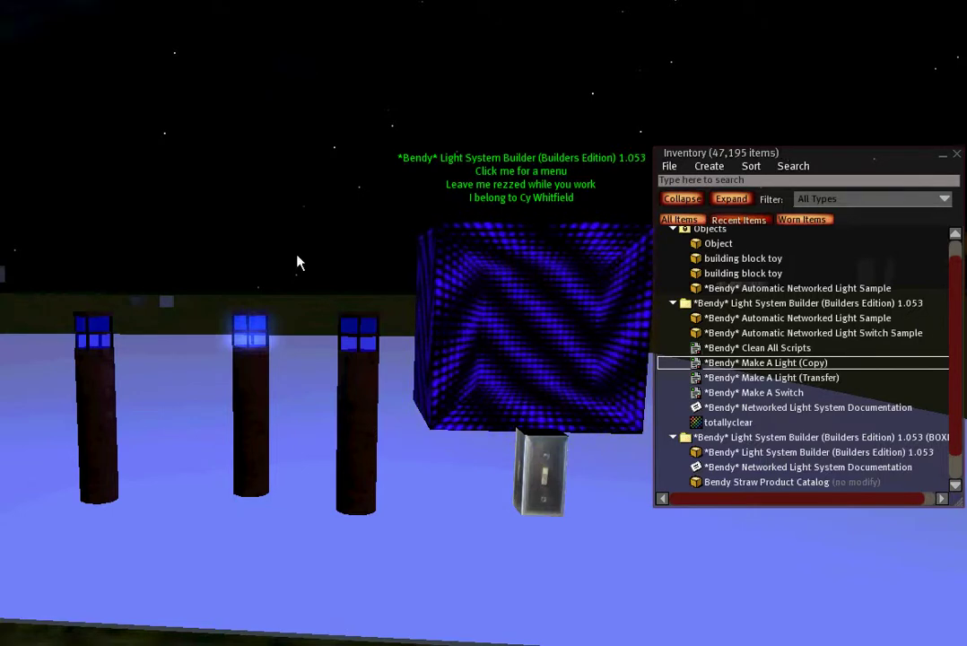
- Turn on the hovertext status messages for the lamp post nearest the cube
{"action": "left_click", "coordinate": [367, 423]}
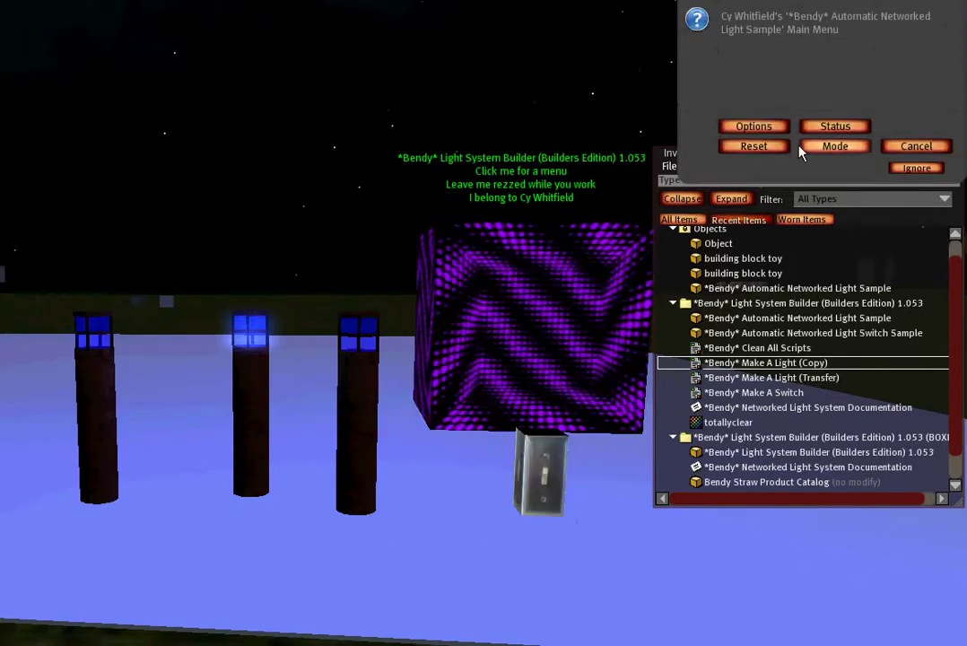
{"action": "left_click", "coordinate": [756, 127]}
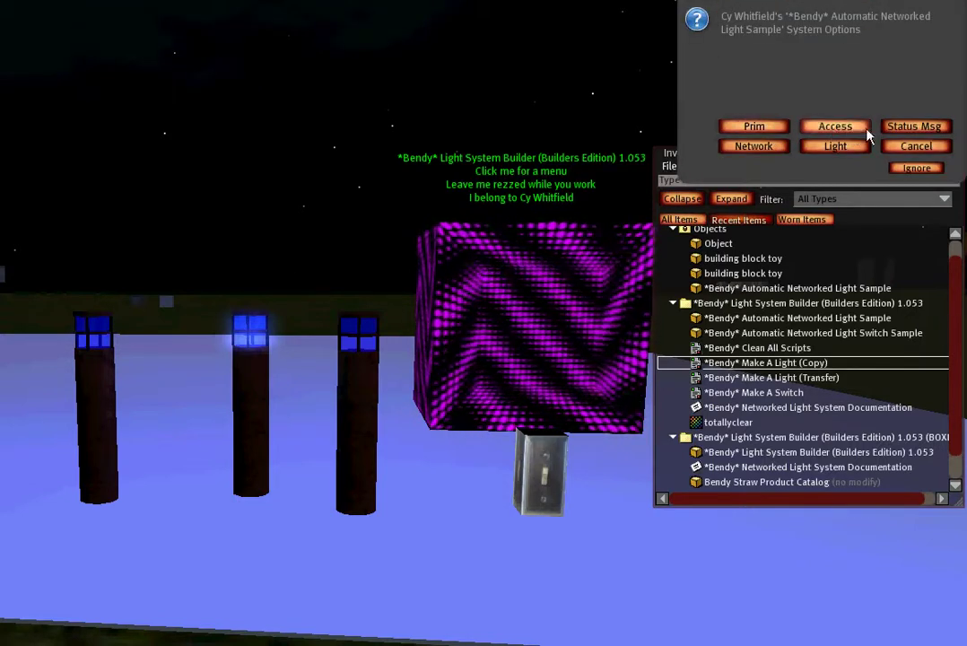
{"action": "left_click", "coordinate": [897, 130]}
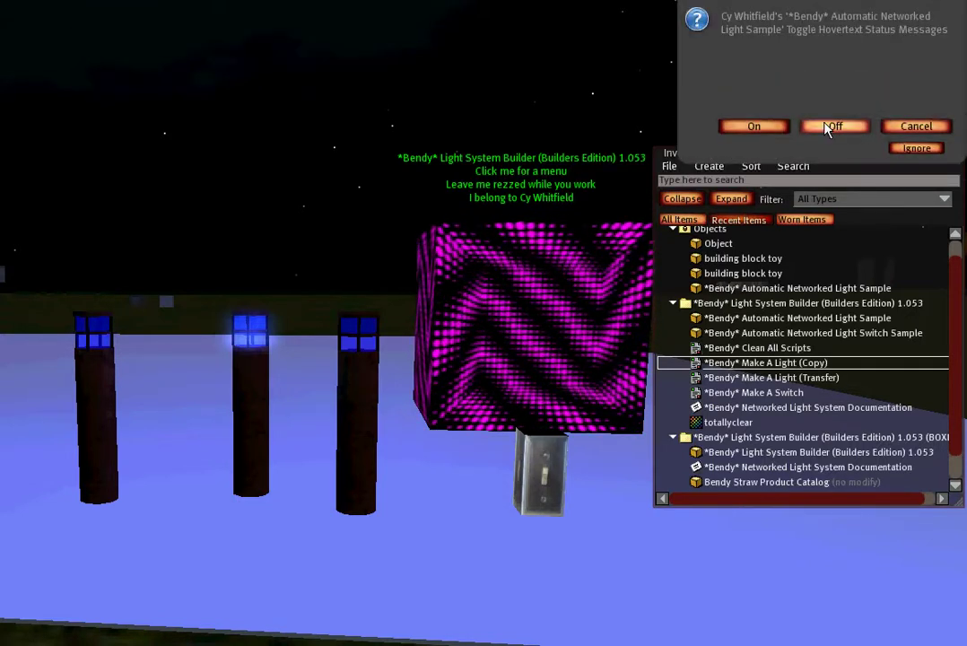
{"action": "left_click", "coordinate": [787, 128]}
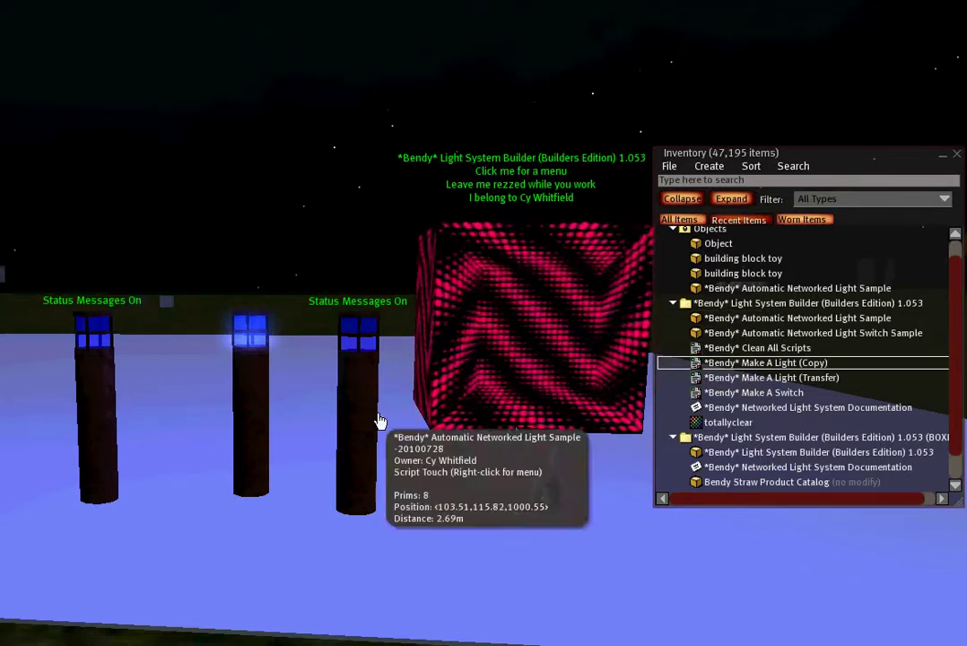
- Examine both pages of range and falloff choices in the nearest lamp post's light options, cancelling each without a selection
{"action": "left_click", "coordinate": [367, 401]}
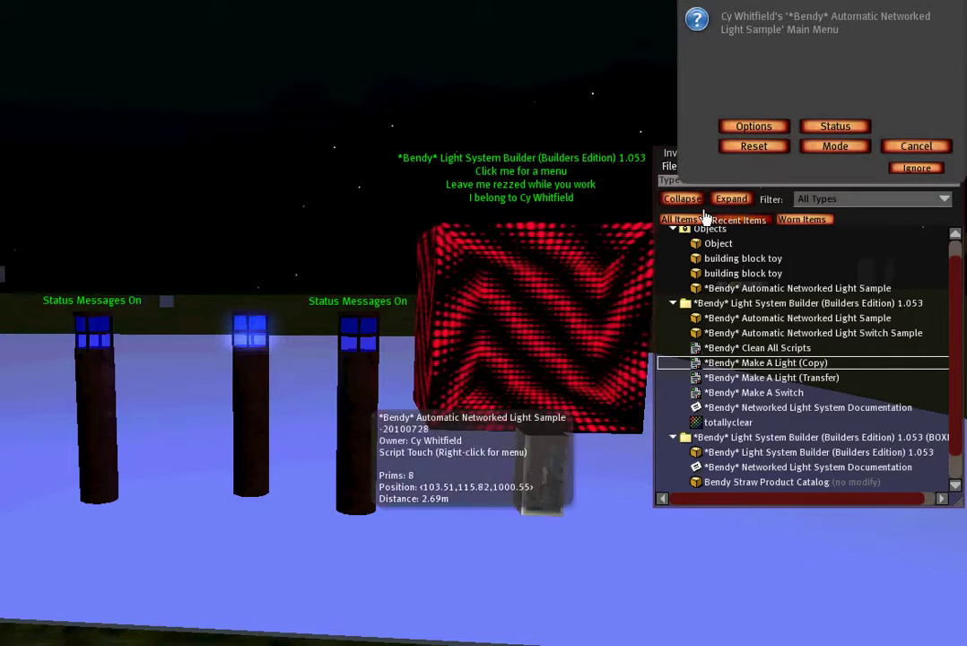
{"action": "left_click", "coordinate": [745, 127]}
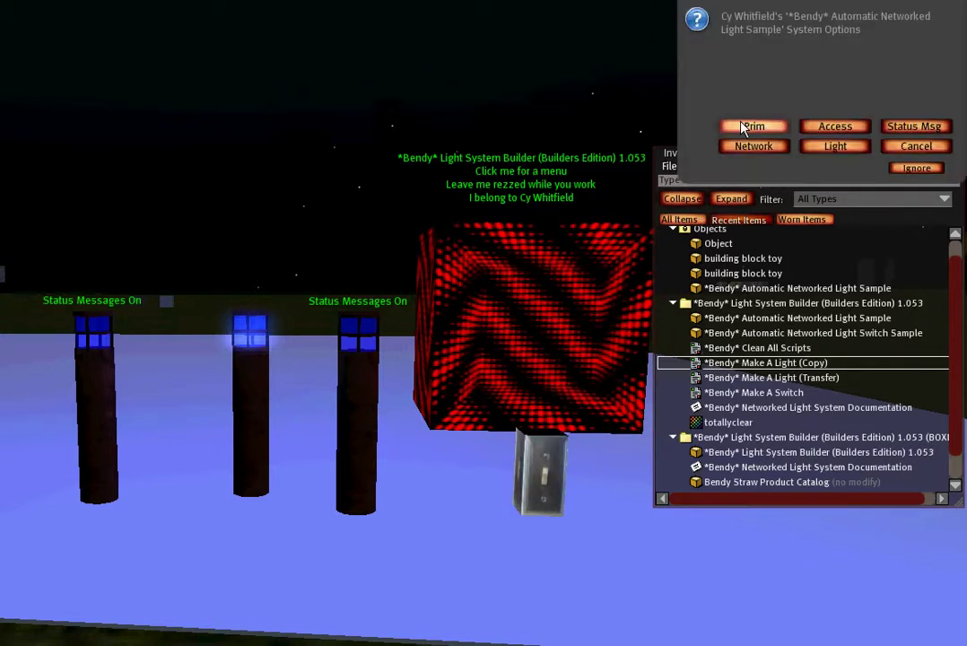
{"action": "left_click", "coordinate": [825, 147]}
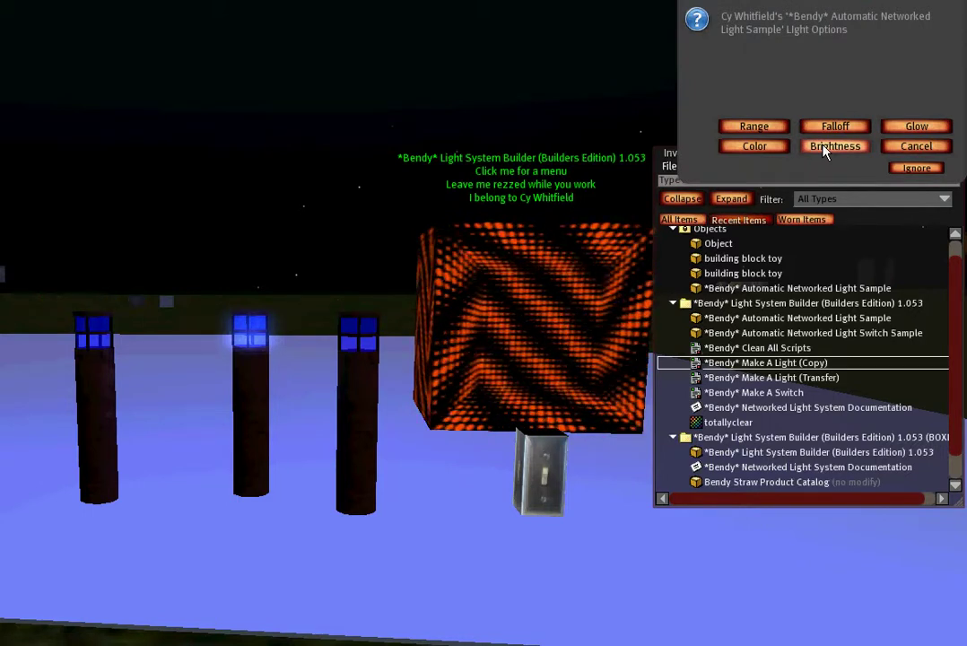
{"action": "left_click", "coordinate": [754, 127]}
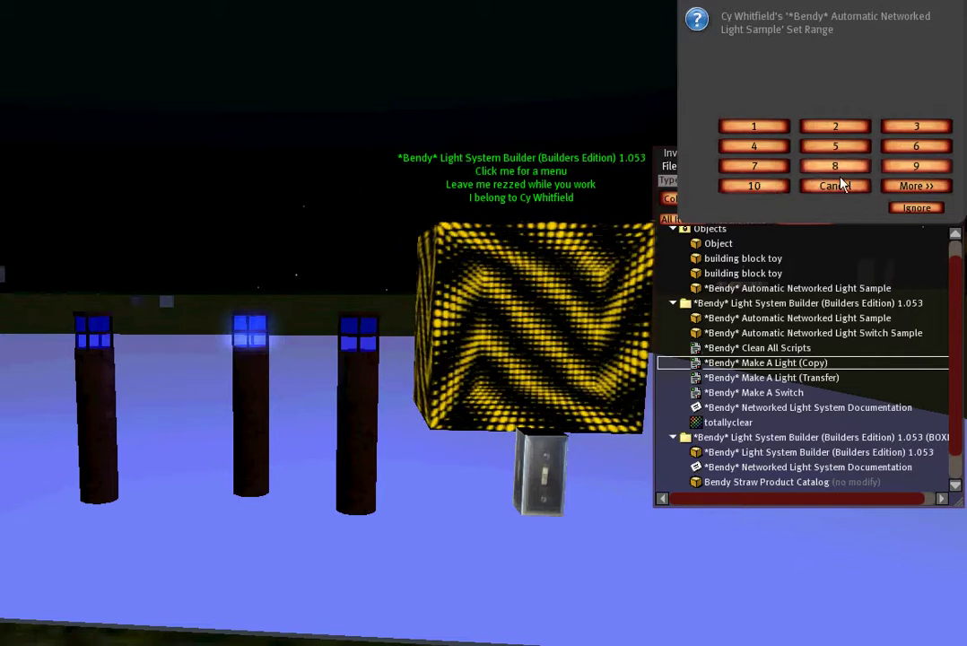
{"action": "left_click", "coordinate": [755, 185]}
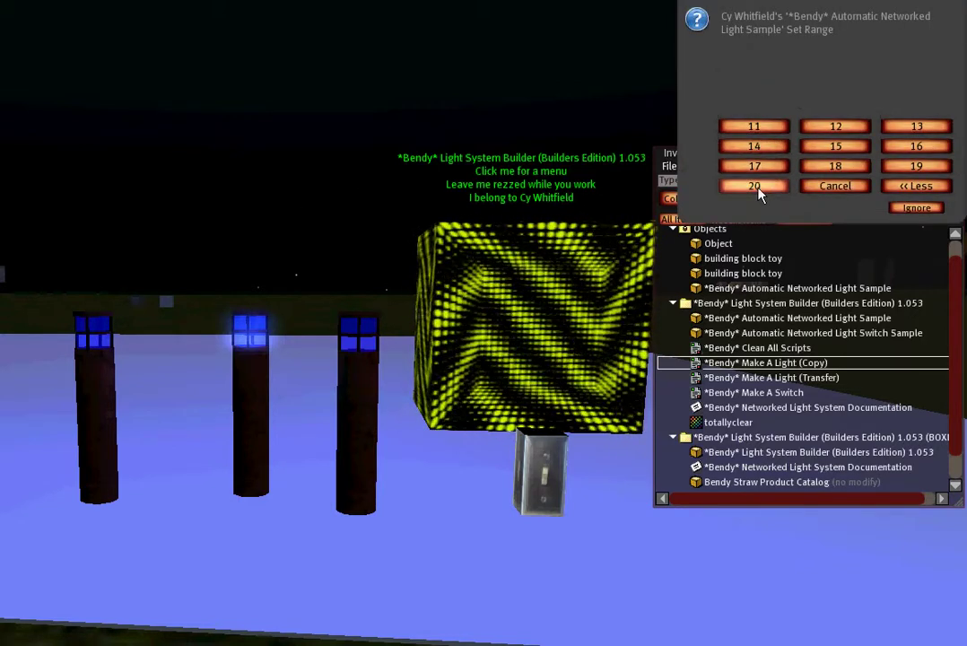
{"action": "left_click", "coordinate": [823, 188]}
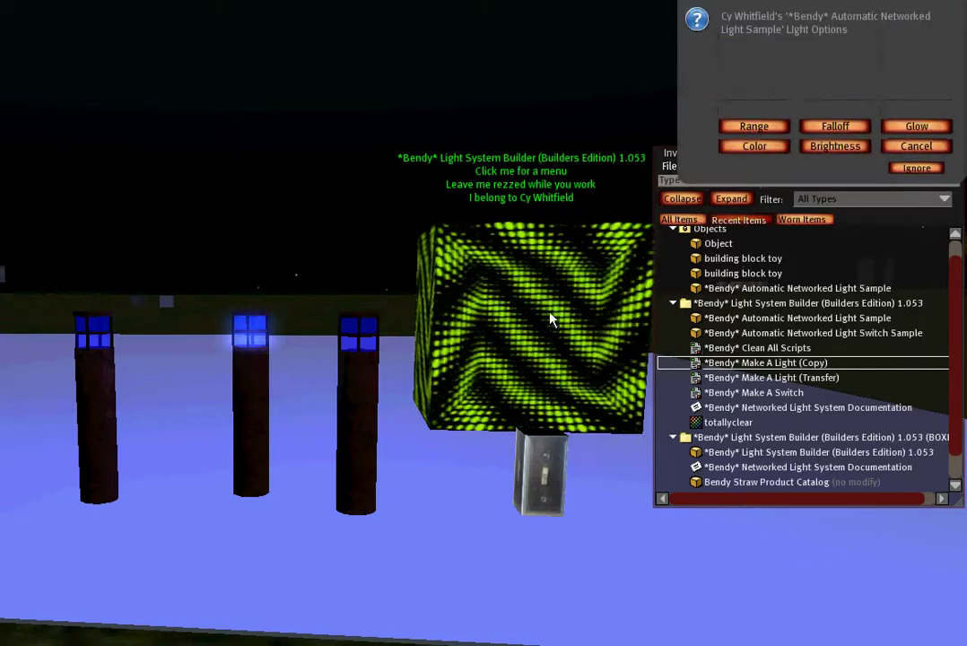
{"action": "left_click", "coordinate": [834, 126]}
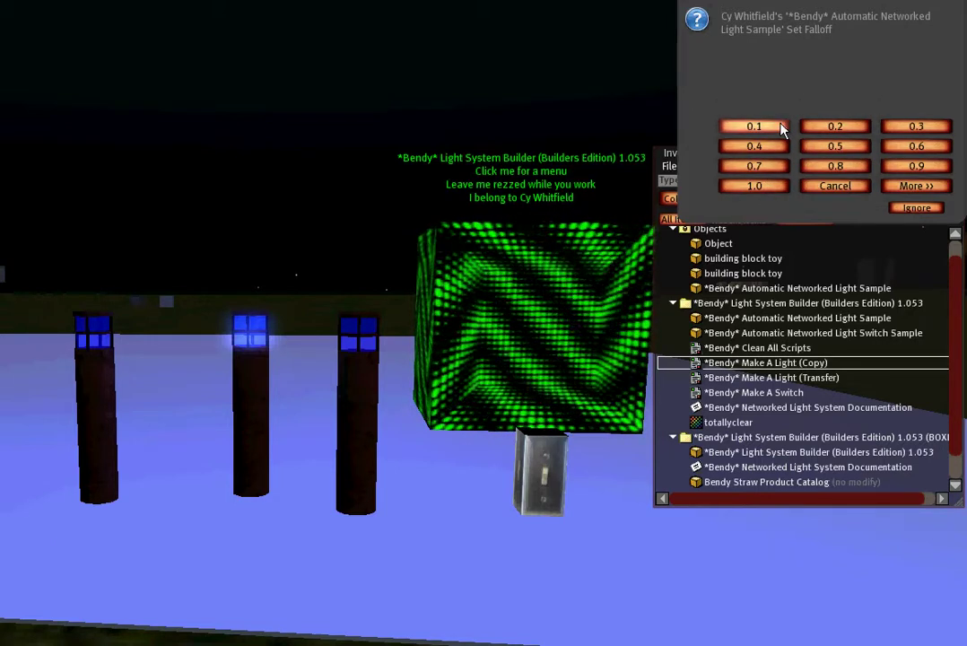
{"action": "left_click", "coordinate": [901, 187]}
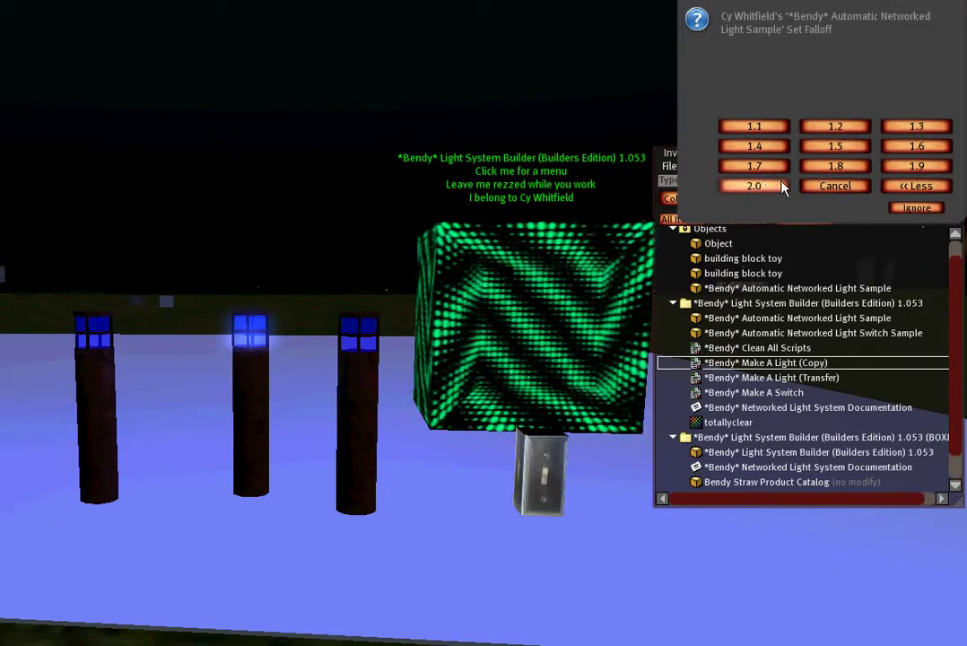
{"action": "left_click", "coordinate": [851, 188]}
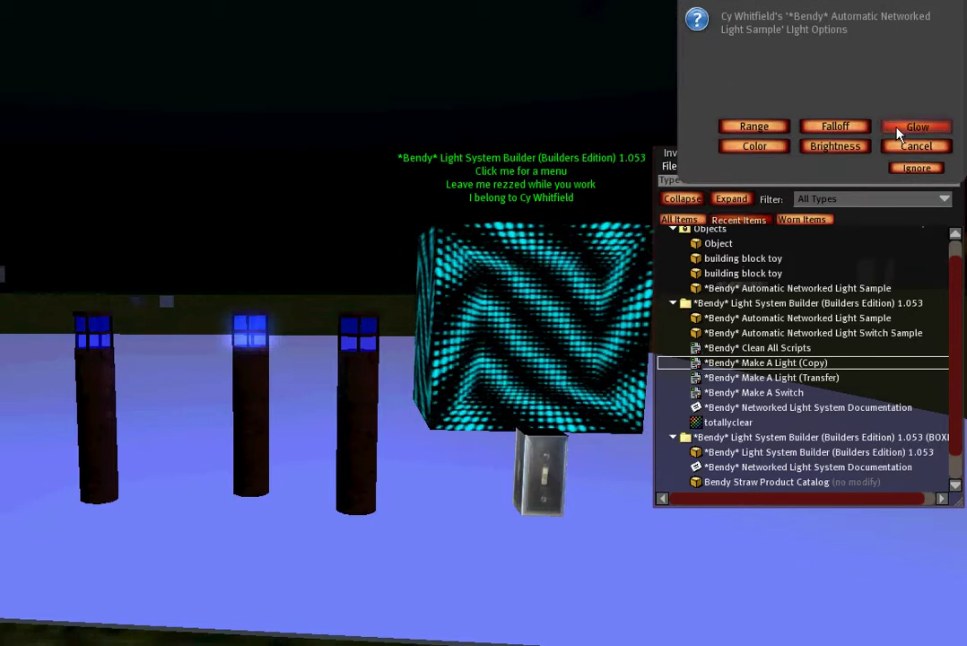
- Set the maximum glow for the light prim to 0.0 through the lamp post nearest the cube
{"action": "left_click", "coordinate": [899, 132]}
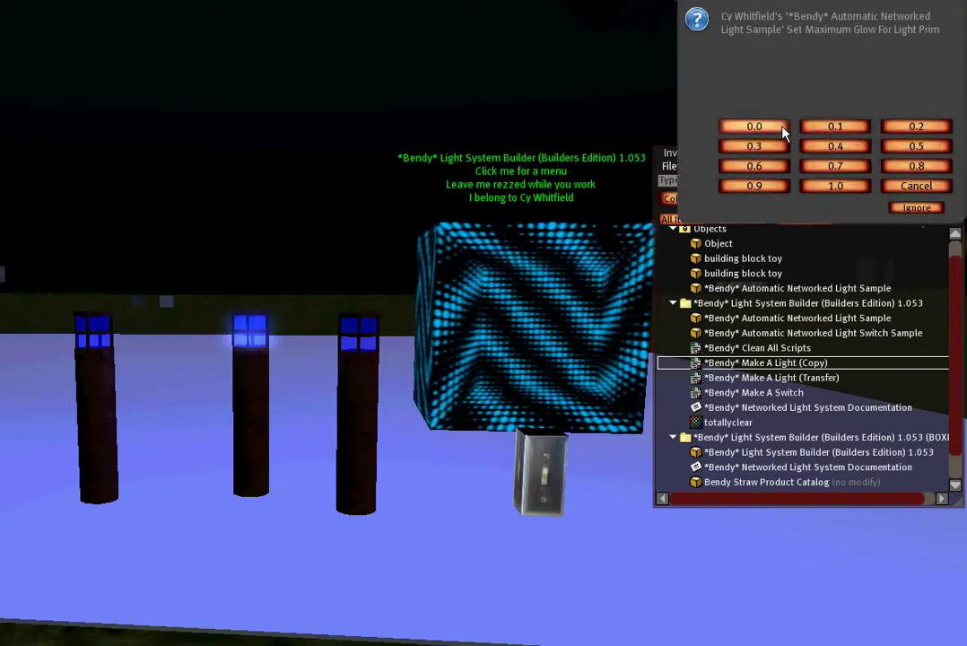
{"action": "left_click", "coordinate": [755, 127]}
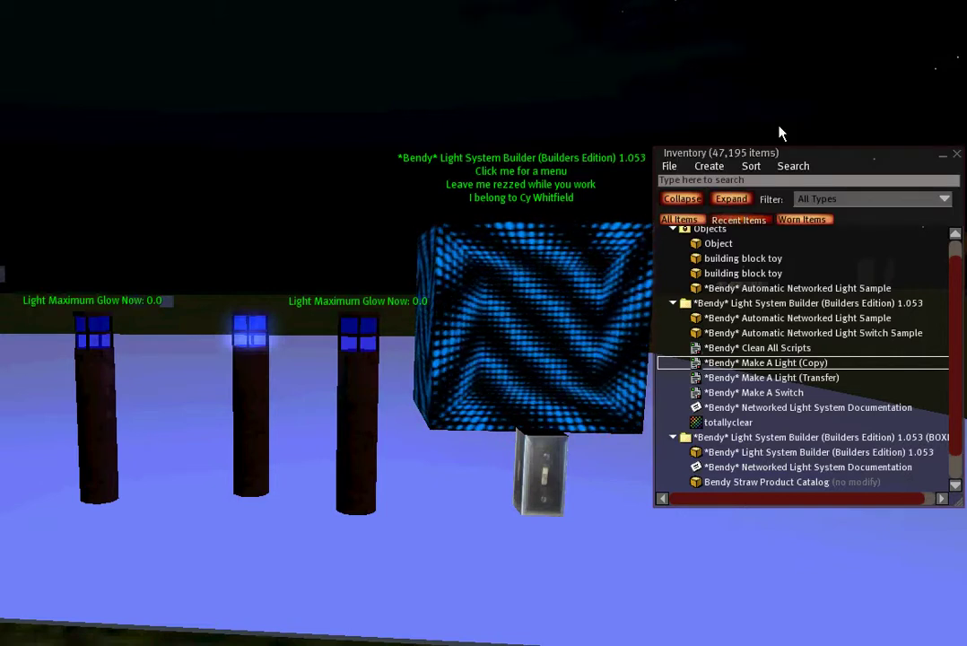
- Switch the light mode to Off and back to On through the lamp post nearest the cube
{"action": "left_click", "coordinate": [361, 374]}
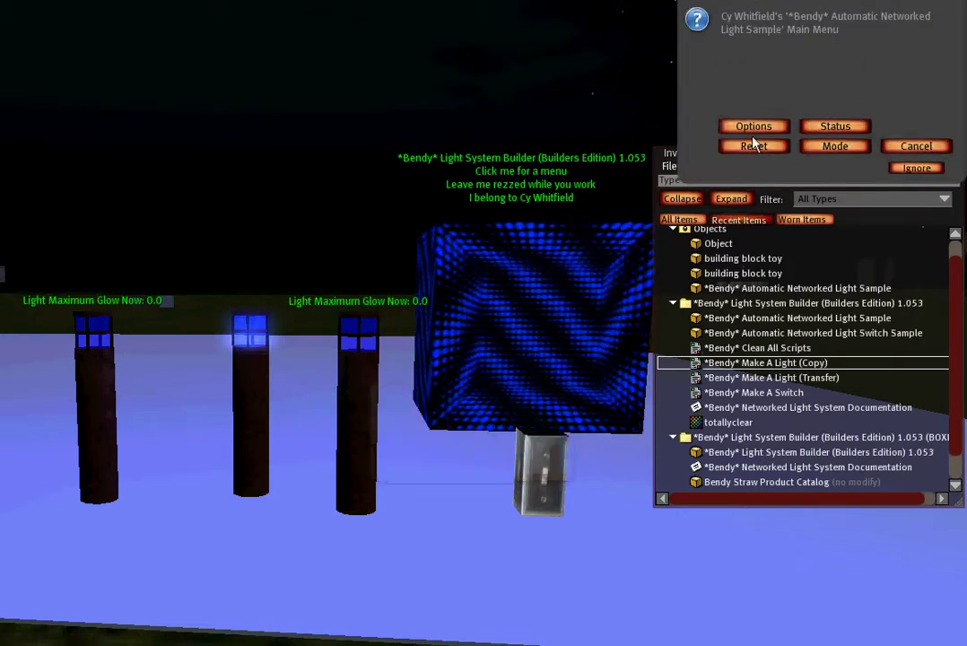
{"action": "left_click", "coordinate": [822, 146]}
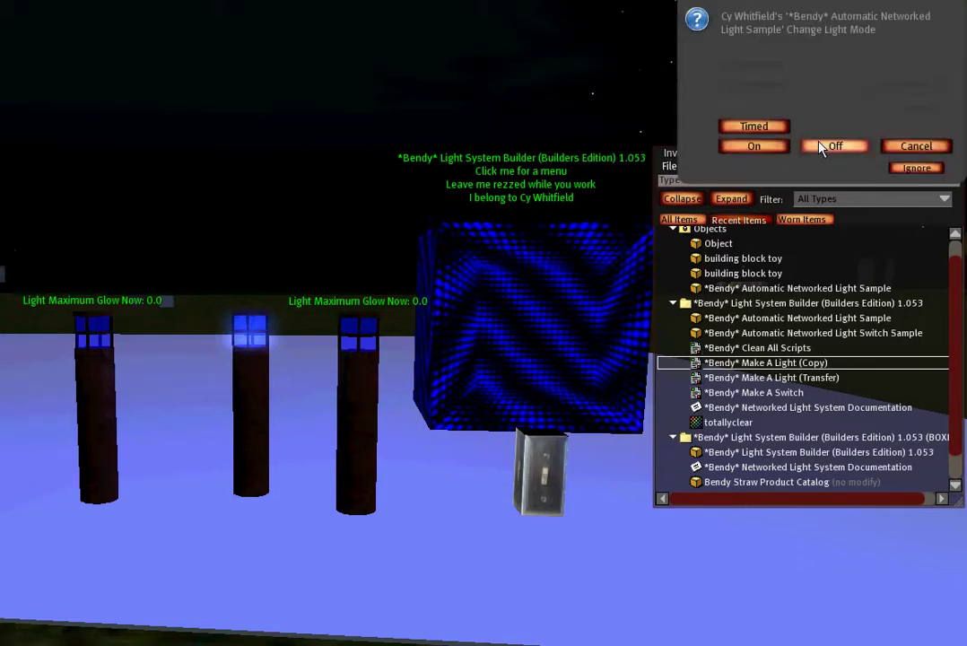
{"action": "left_click", "coordinate": [826, 146]}
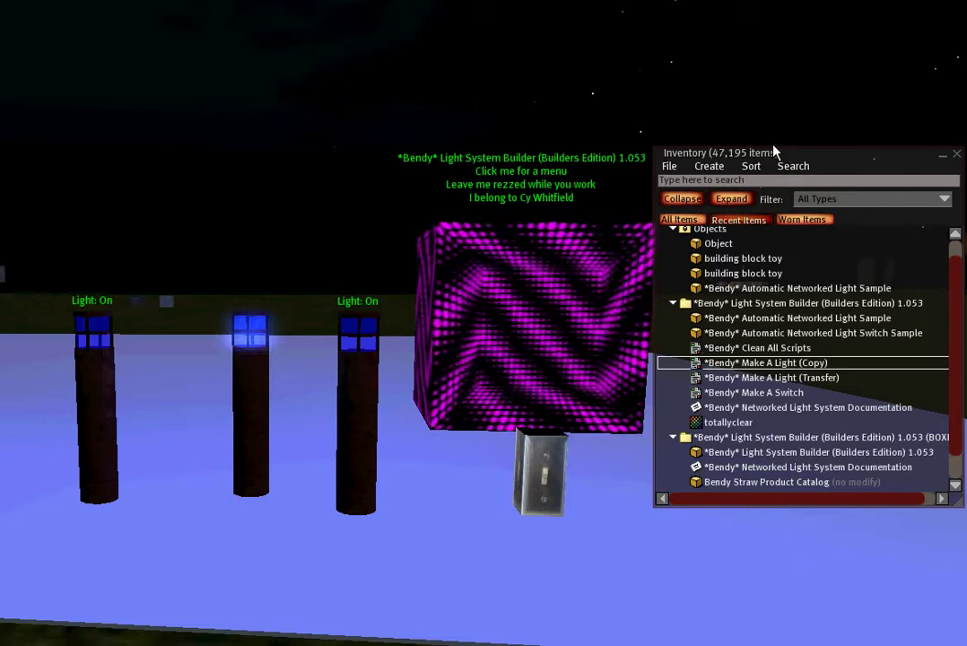
- Set the light prim's maximum glow to 0.2 through the lamp post nearest the cube
{"action": "left_click", "coordinate": [359, 415]}
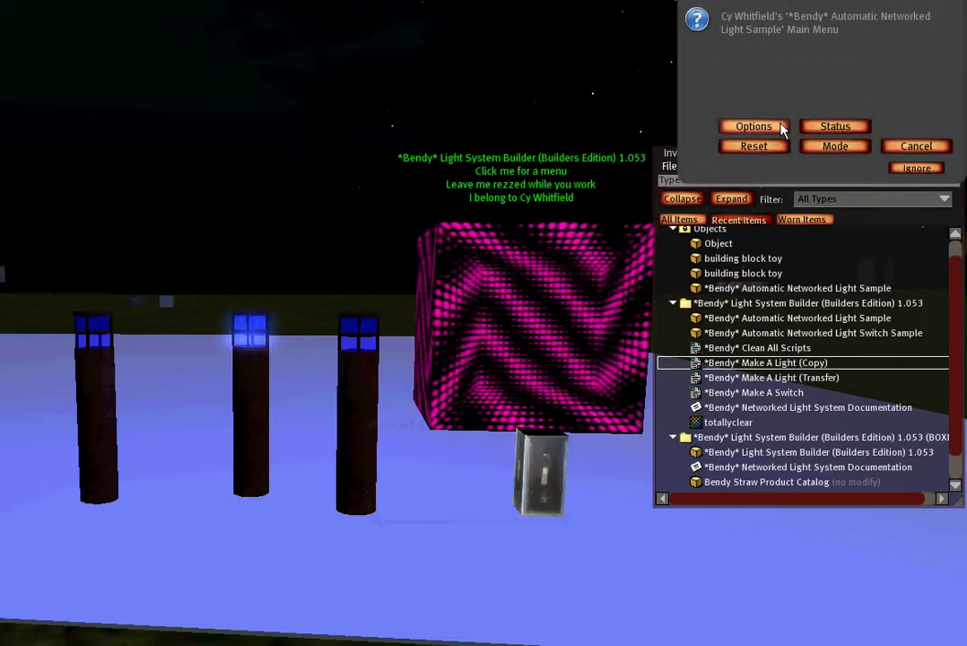
{"action": "left_click", "coordinate": [773, 126]}
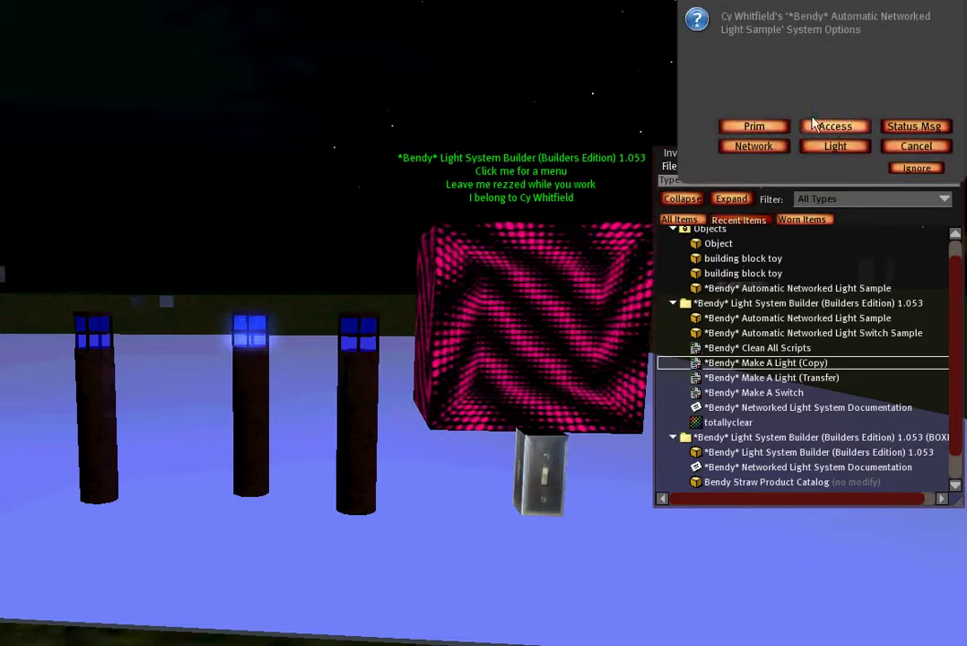
{"action": "left_click", "coordinate": [819, 149]}
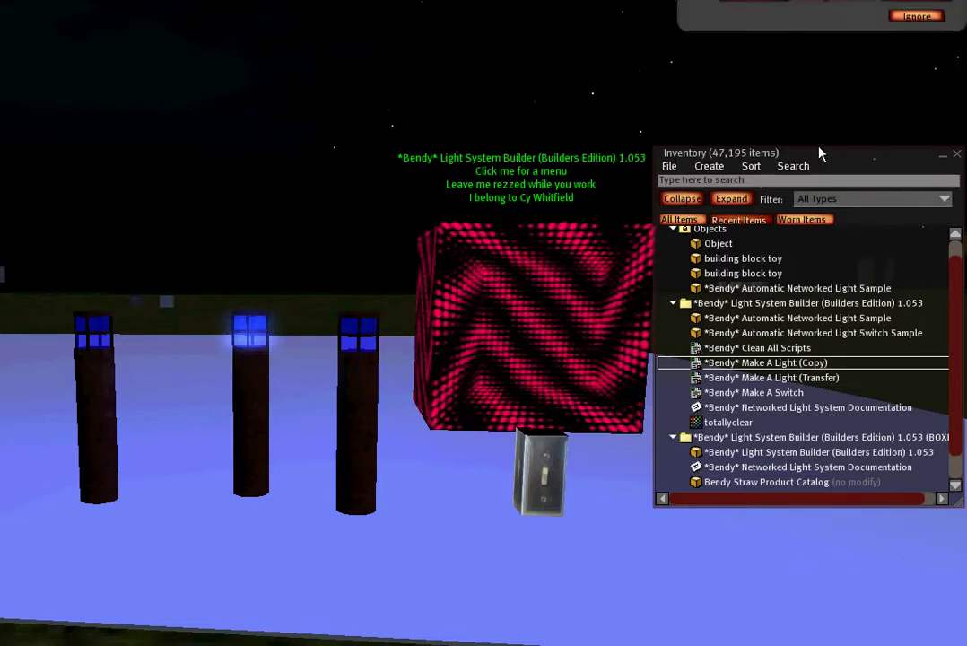
{"action": "left_click", "coordinate": [908, 128]}
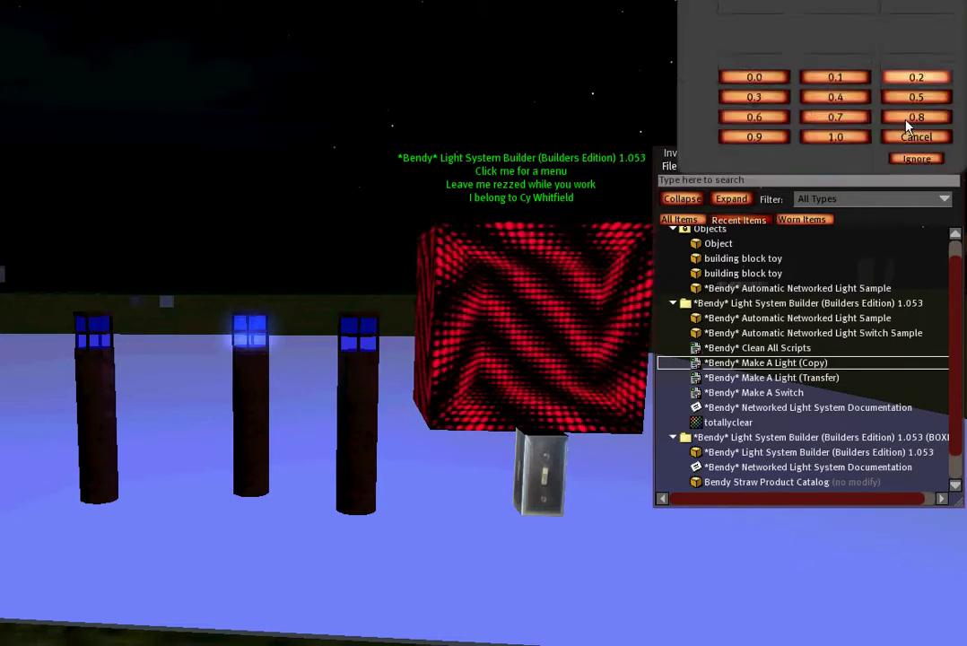
{"action": "left_click", "coordinate": [915, 128]}
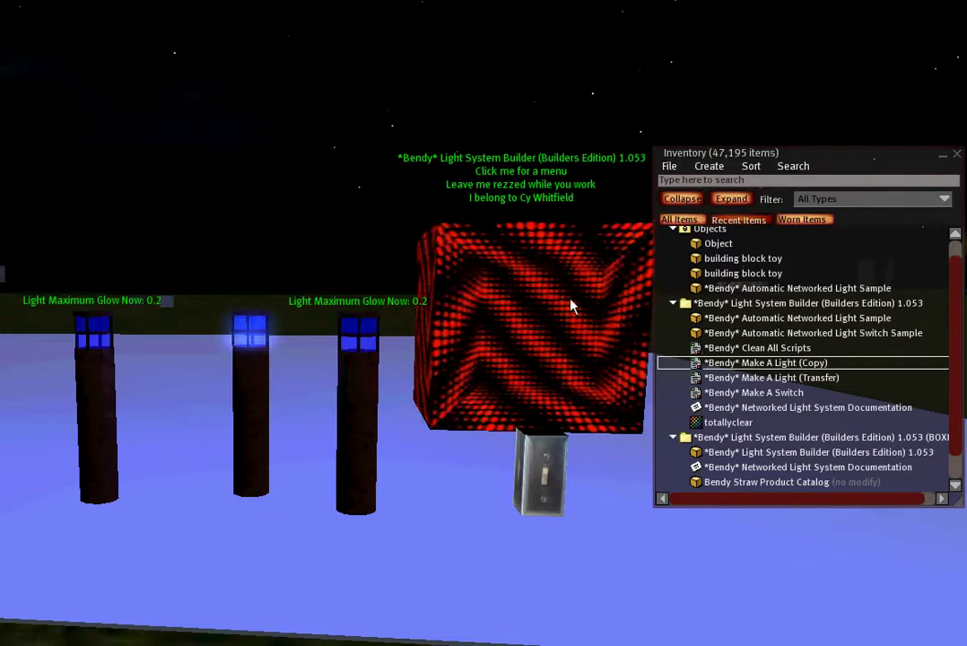
- Set the light brightness to 1.0 through the lamp post nearest the cube
{"action": "left_click", "coordinate": [357, 400]}
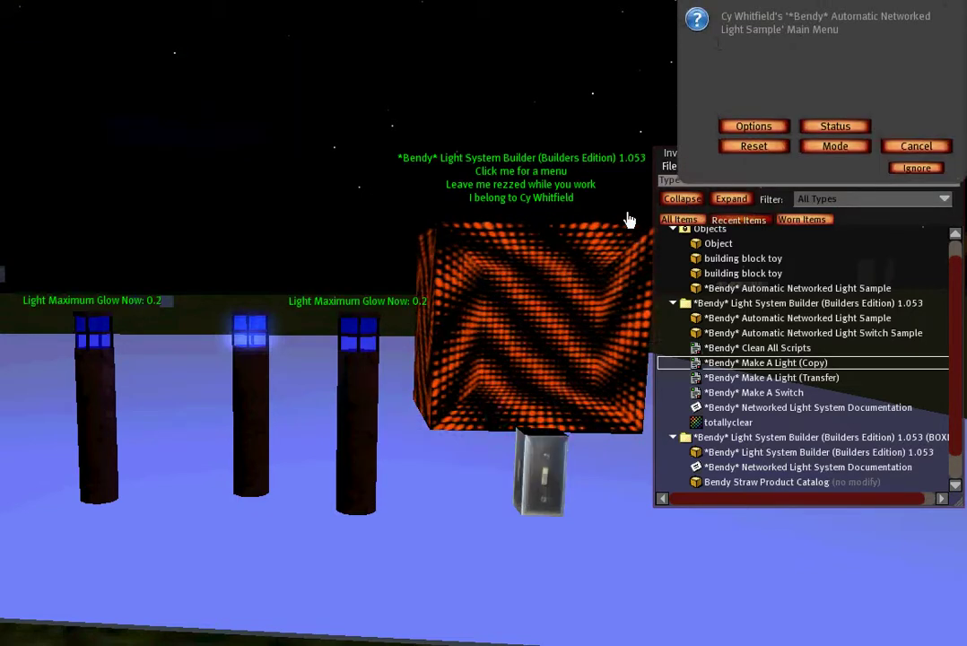
{"action": "left_click", "coordinate": [761, 130]}
{"action": "left_click", "coordinate": [809, 150]}
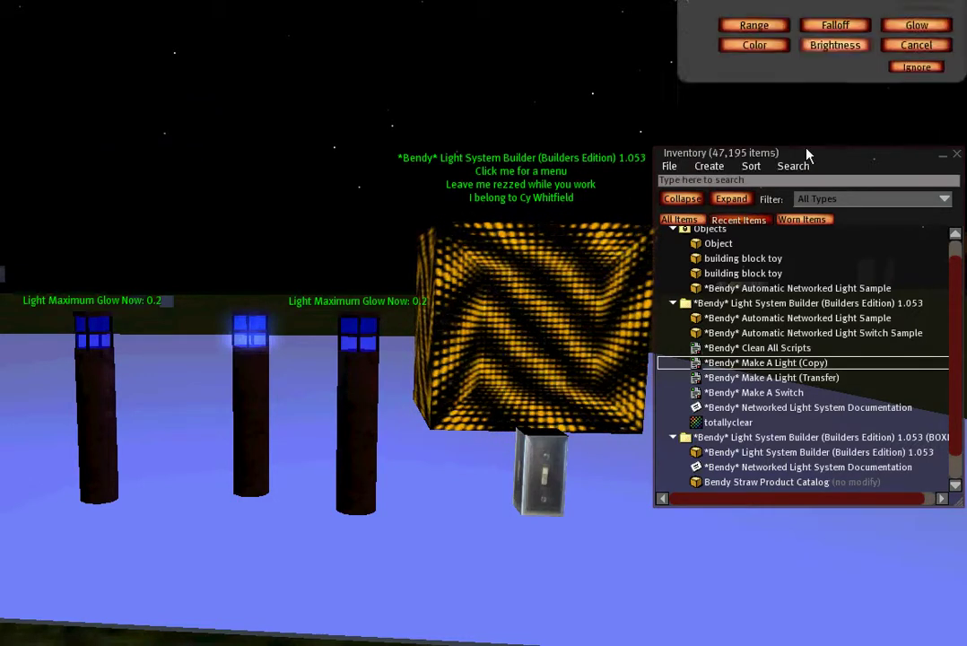
{"action": "left_click", "coordinate": [807, 151]}
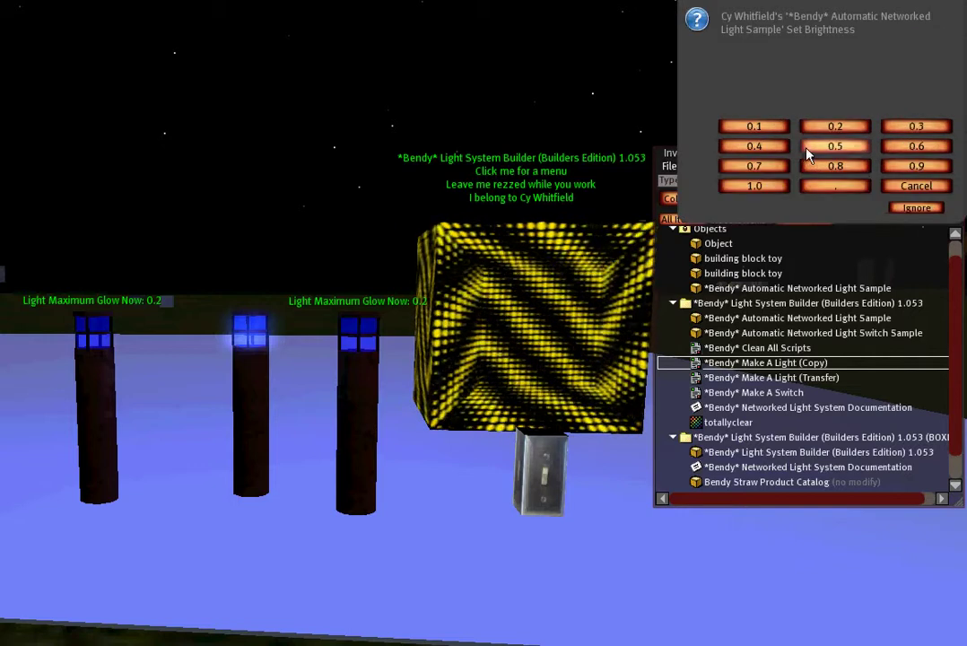
{"action": "left_click", "coordinate": [772, 187]}
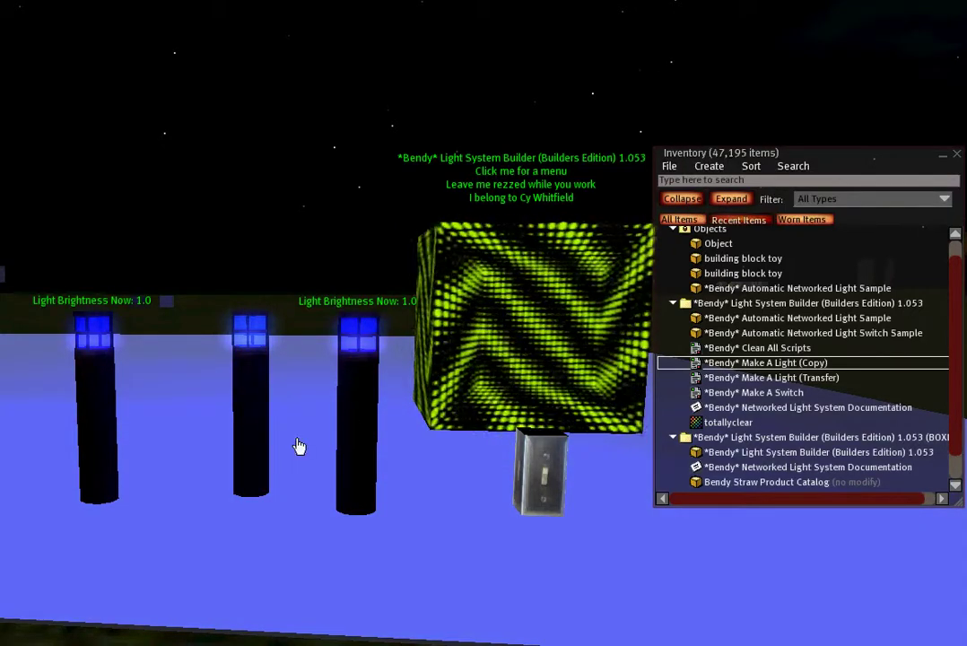
- Set the light brightness to 0.5 through the lamp post nearest the cube
{"action": "left_click", "coordinate": [372, 382]}
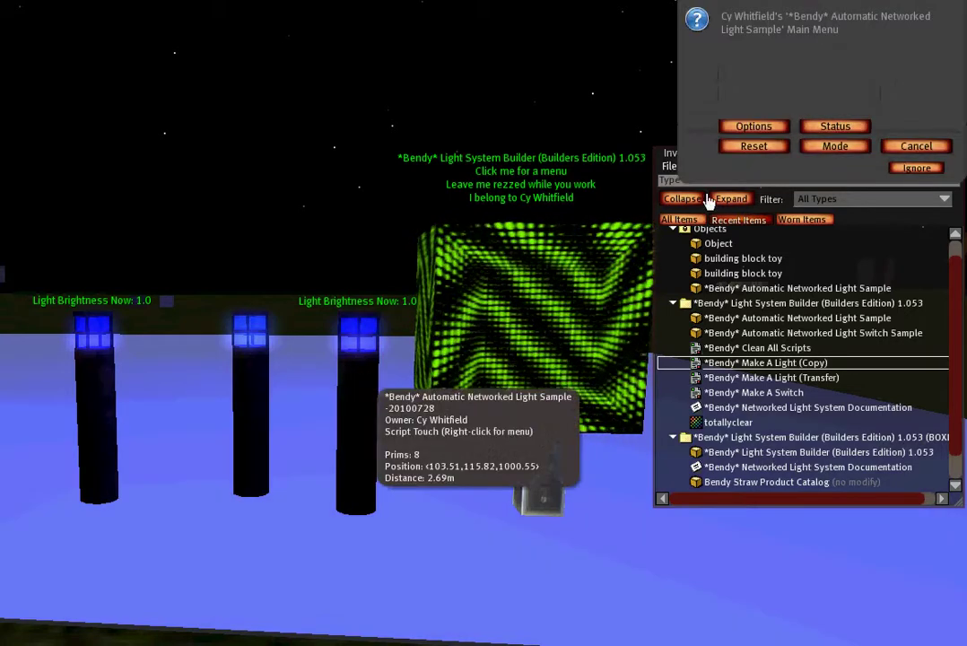
{"action": "left_click", "coordinate": [761, 133]}
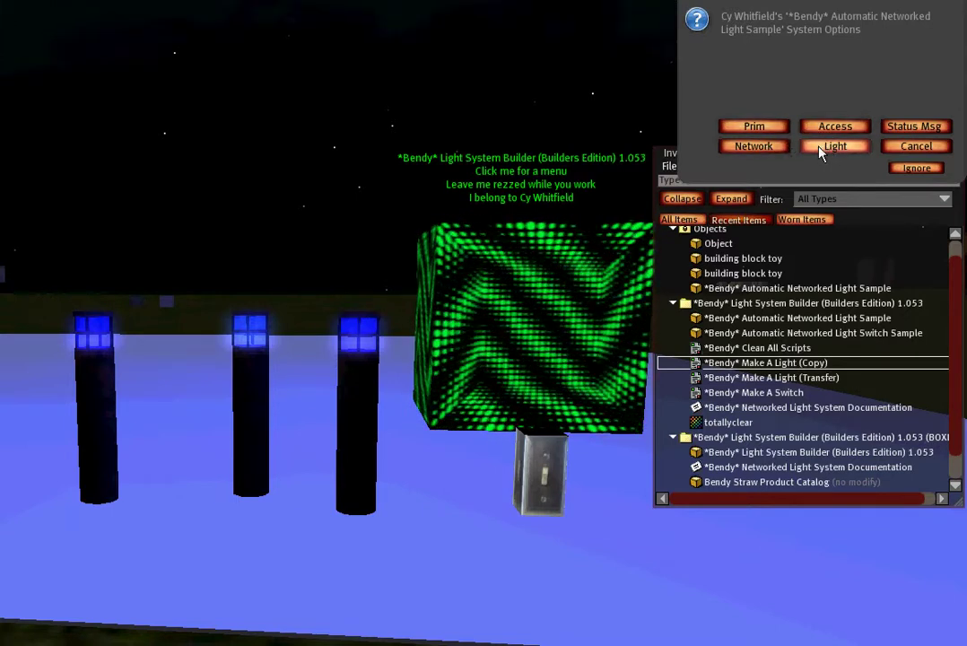
{"action": "left_click", "coordinate": [825, 149]}
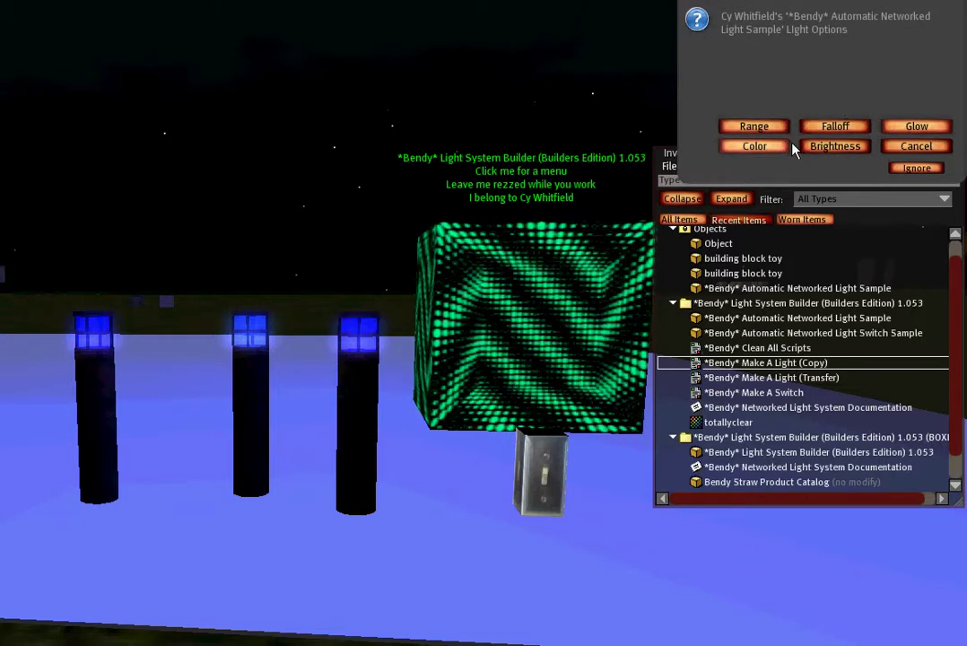
{"action": "left_click", "coordinate": [811, 148]}
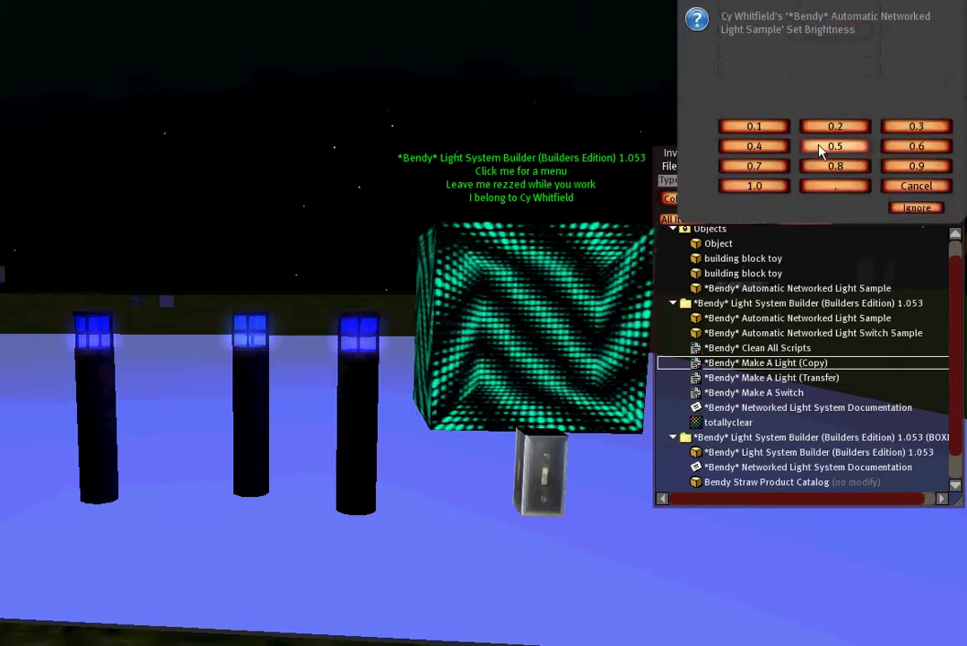
{"action": "left_click", "coordinate": [822, 148]}
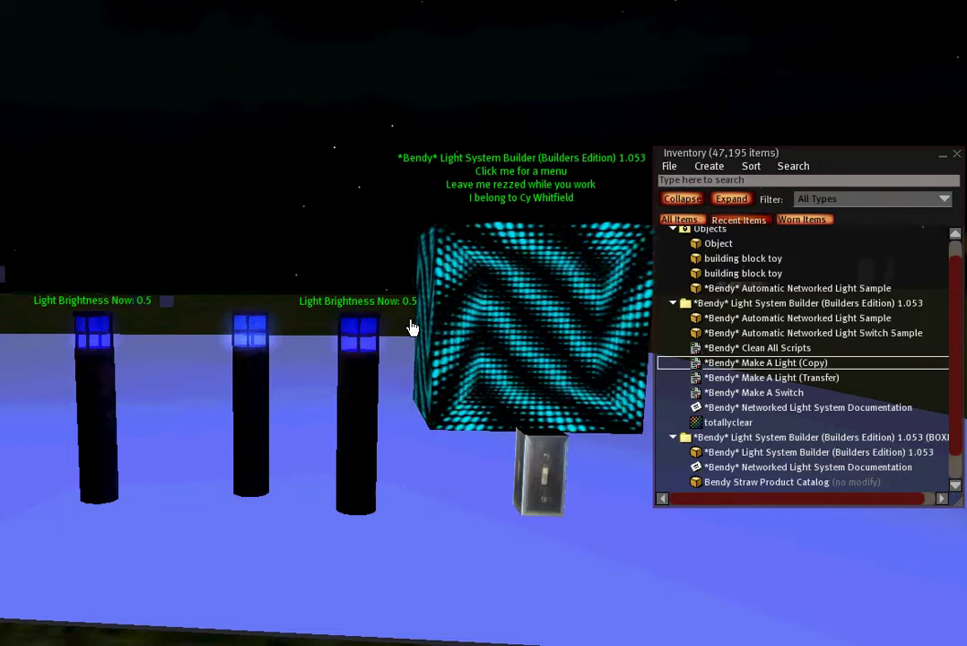
- Set the maximum glow for the light prim to 0.0 in the nearest lamp post's light options
{"action": "mouse_move", "coordinate": [346, 343]}
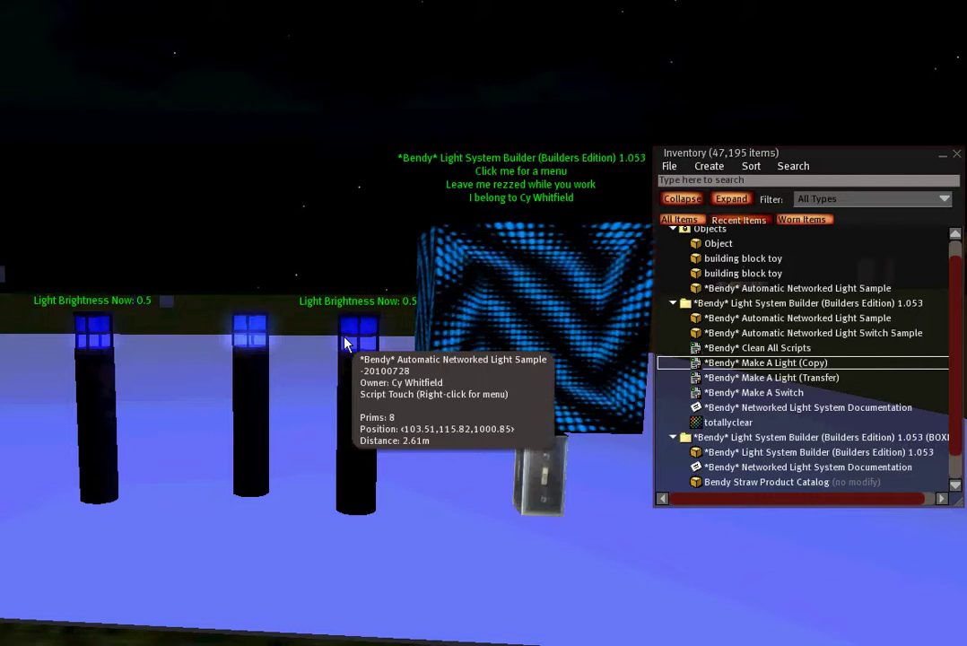
{"action": "mouse_move", "coordinate": [254, 345]}
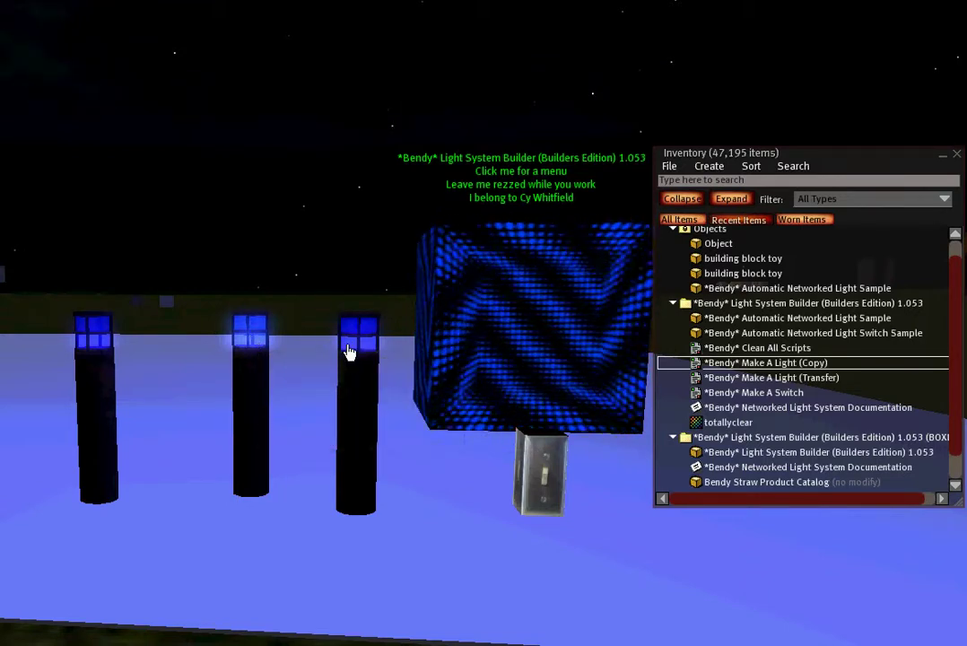
{"action": "mouse_move", "coordinate": [93, 352]}
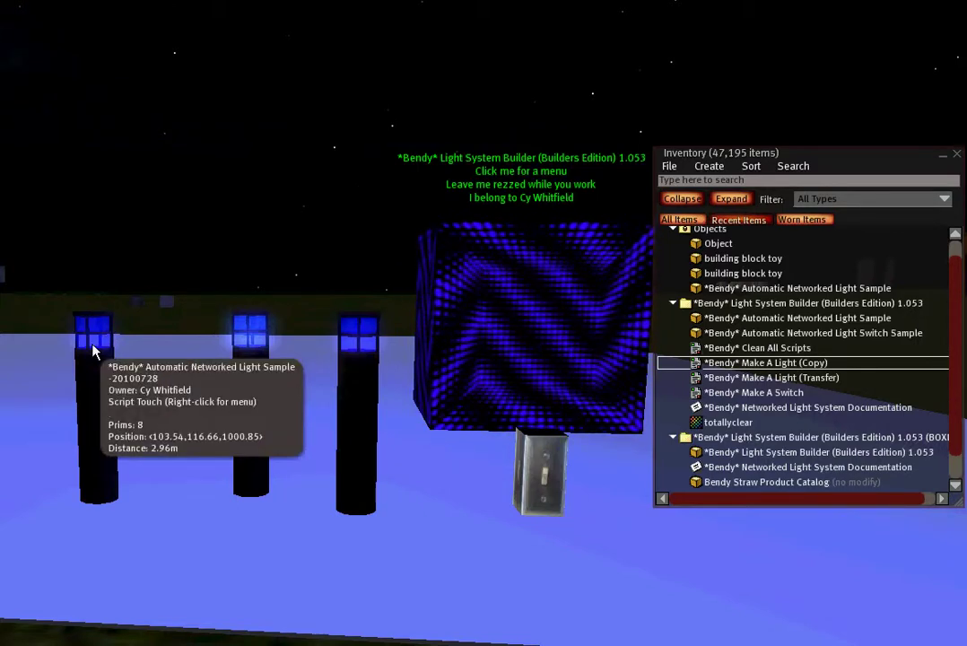
{"action": "left_click", "coordinate": [345, 386]}
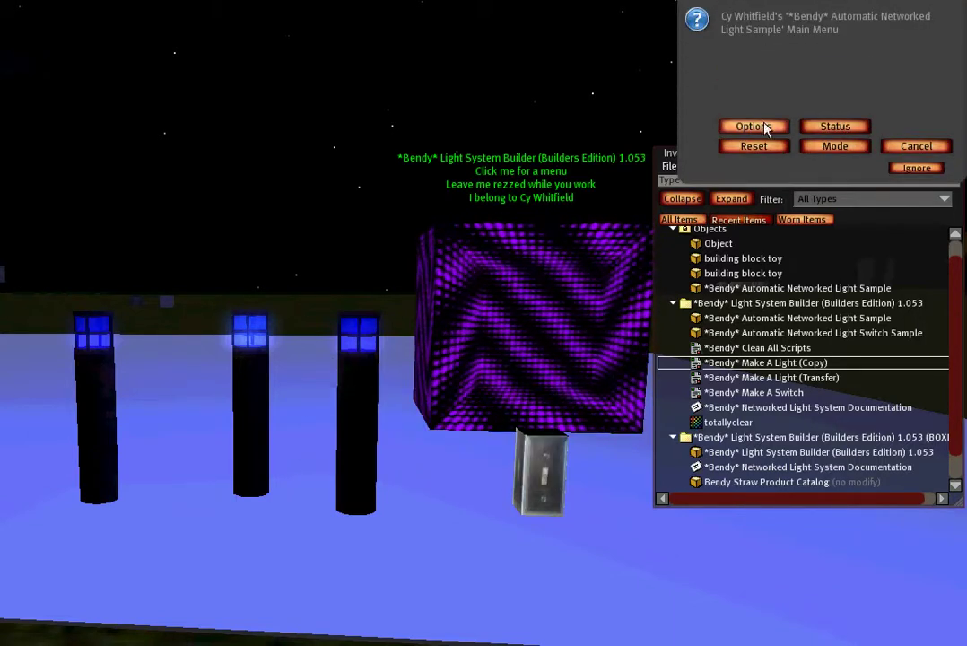
{"action": "left_click", "coordinate": [756, 130]}
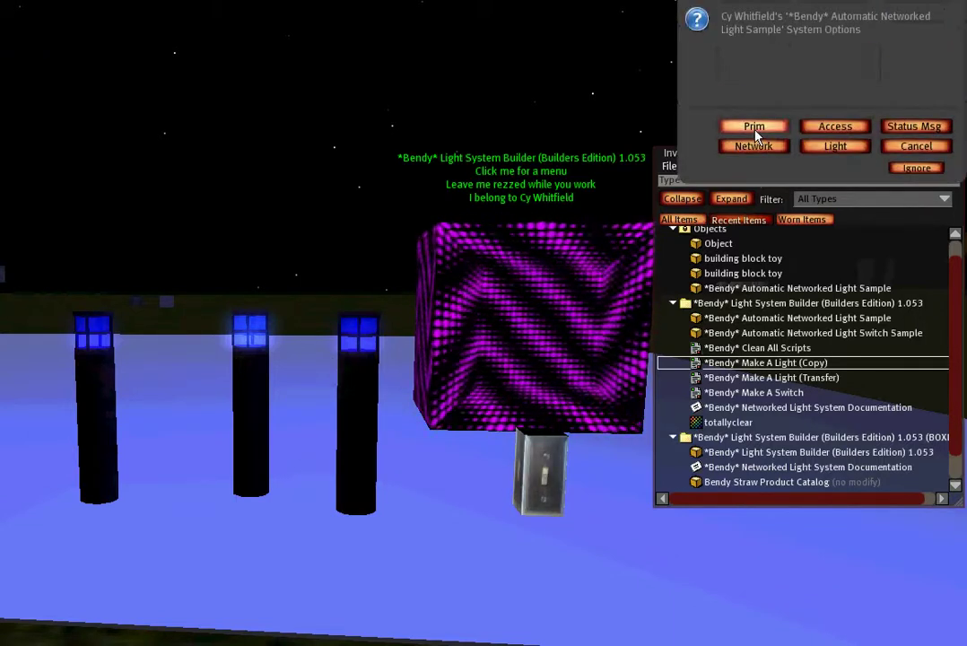
{"action": "left_click", "coordinate": [819, 150]}
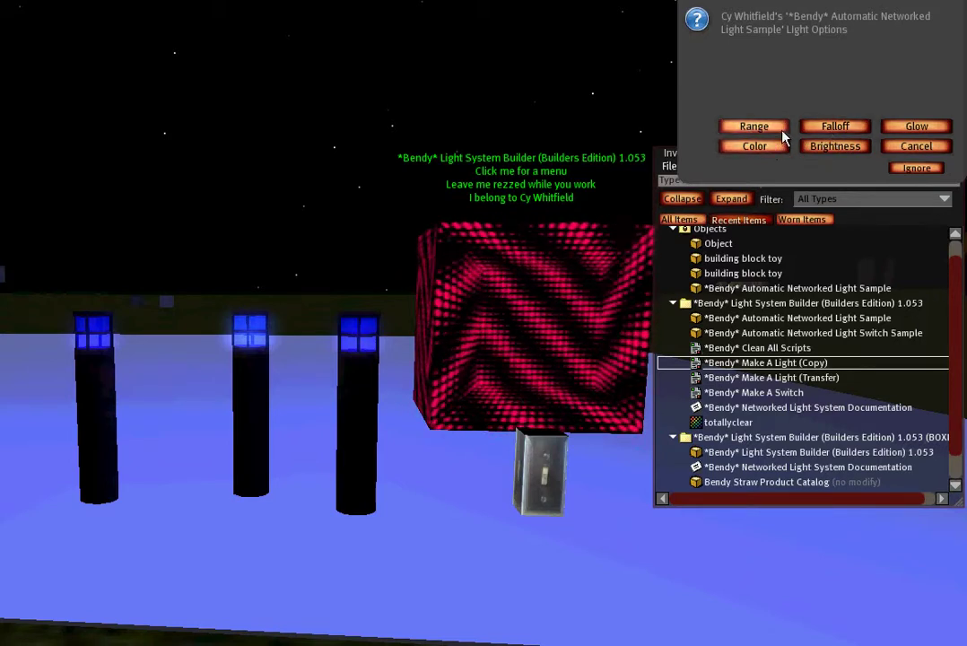
{"action": "left_click", "coordinate": [915, 127]}
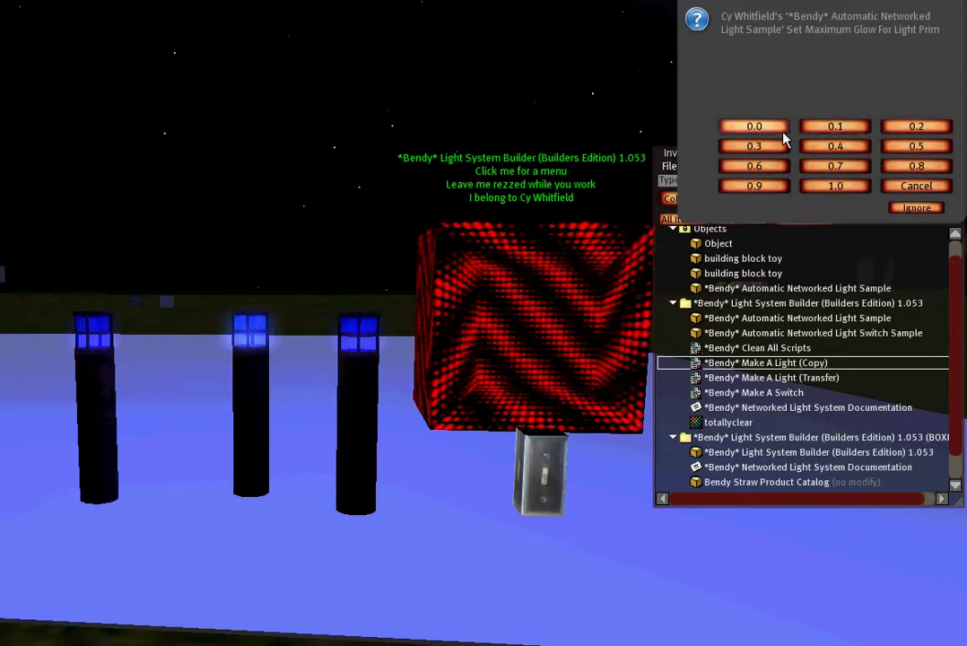
{"action": "left_click", "coordinate": [782, 132]}
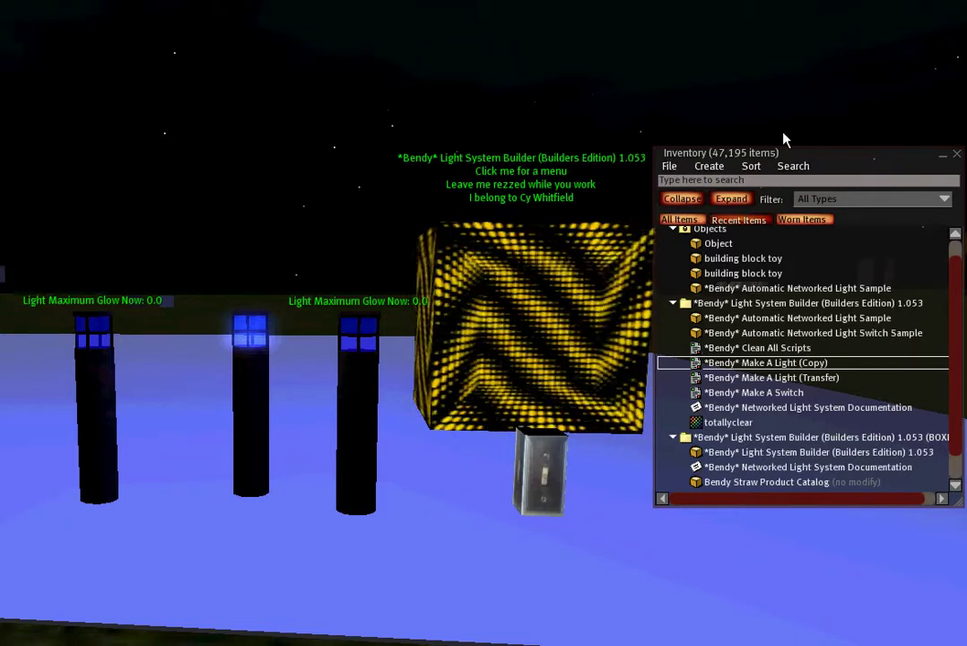
- Change the network channel of the light switch below the cube
{"action": "left_click", "coordinate": [555, 454]}
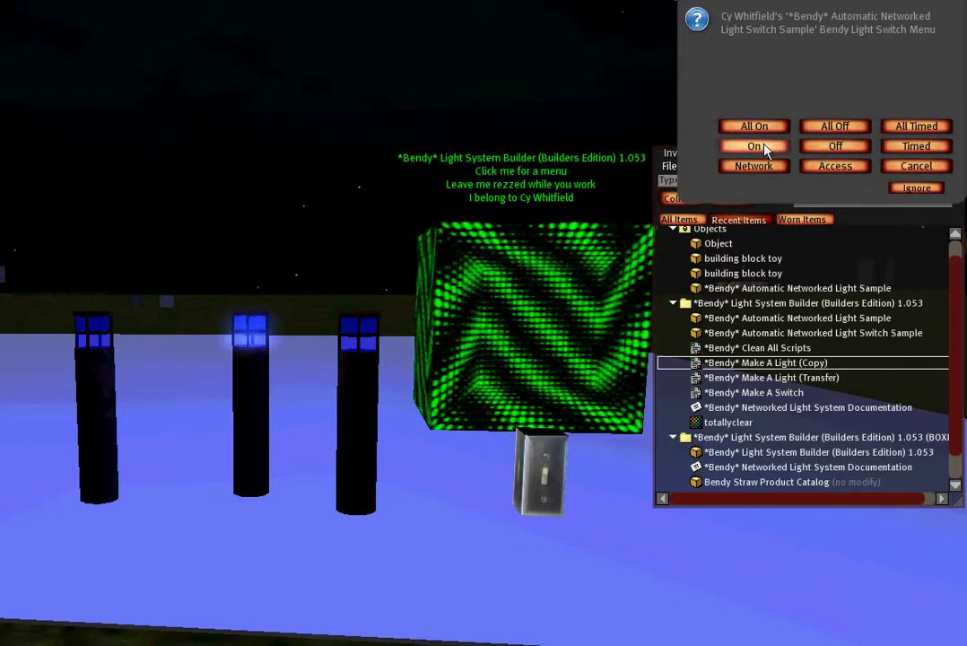
{"action": "left_click", "coordinate": [753, 167]}
{"action": "left_click", "coordinate": [819, 128]}
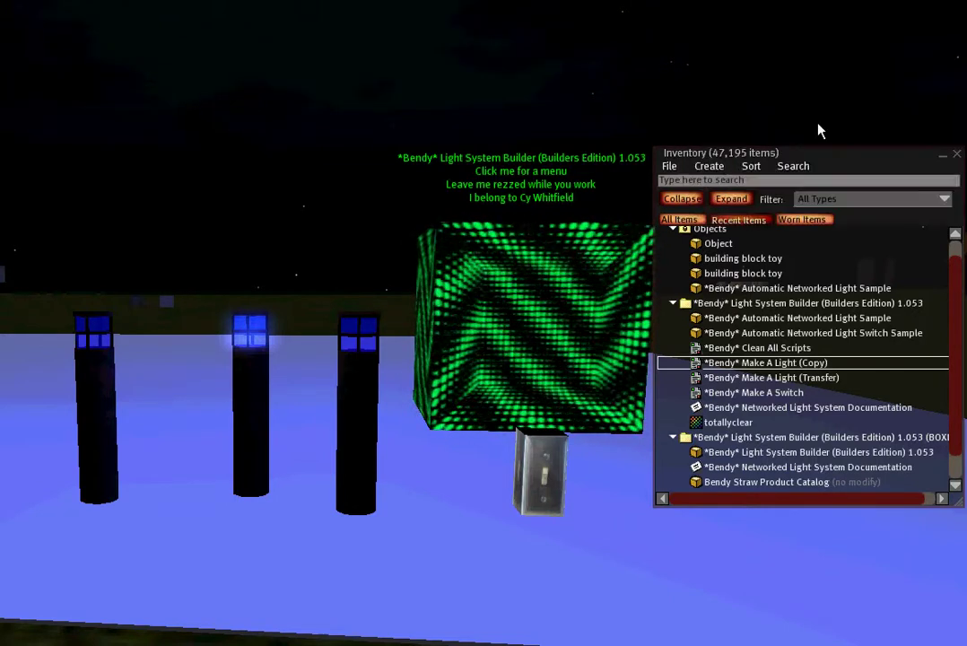
- Restrict access to the light switch's menu to Group
{"action": "left_click", "coordinate": [551, 464]}
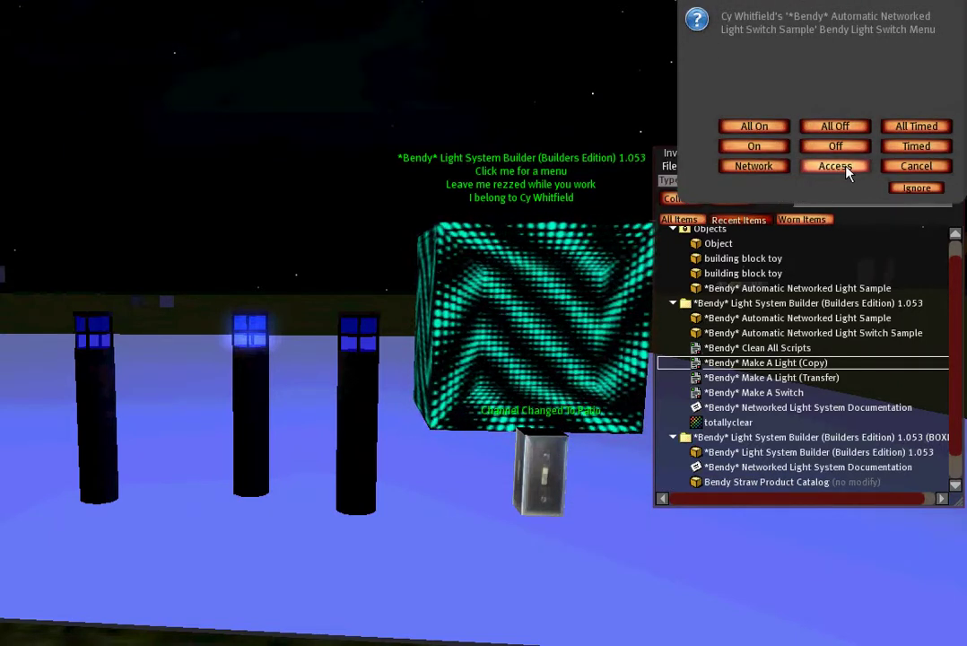
{"action": "left_click", "coordinate": [835, 166]}
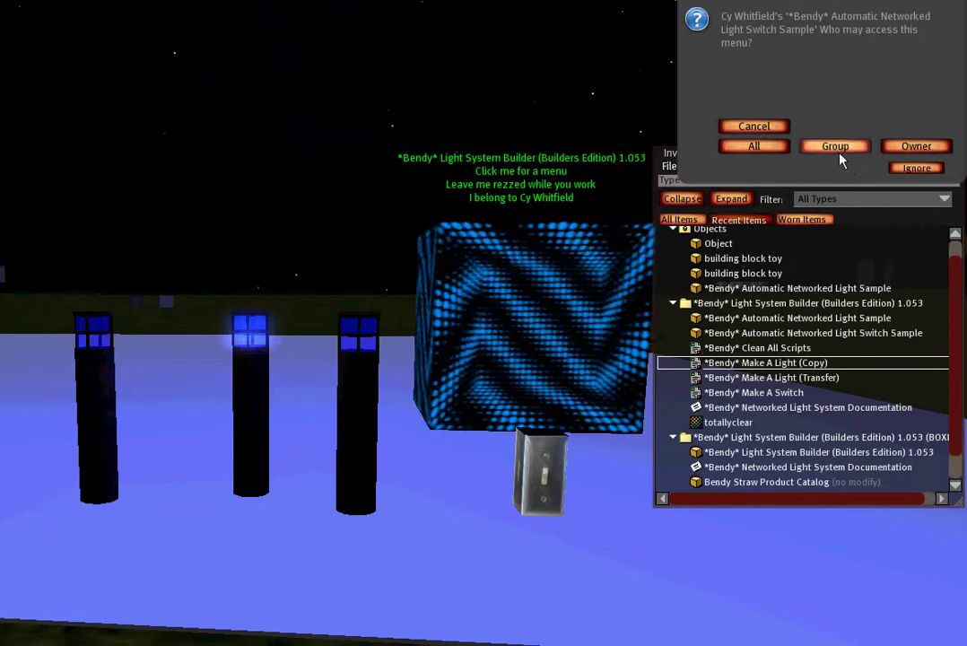
{"action": "left_click", "coordinate": [839, 149]}
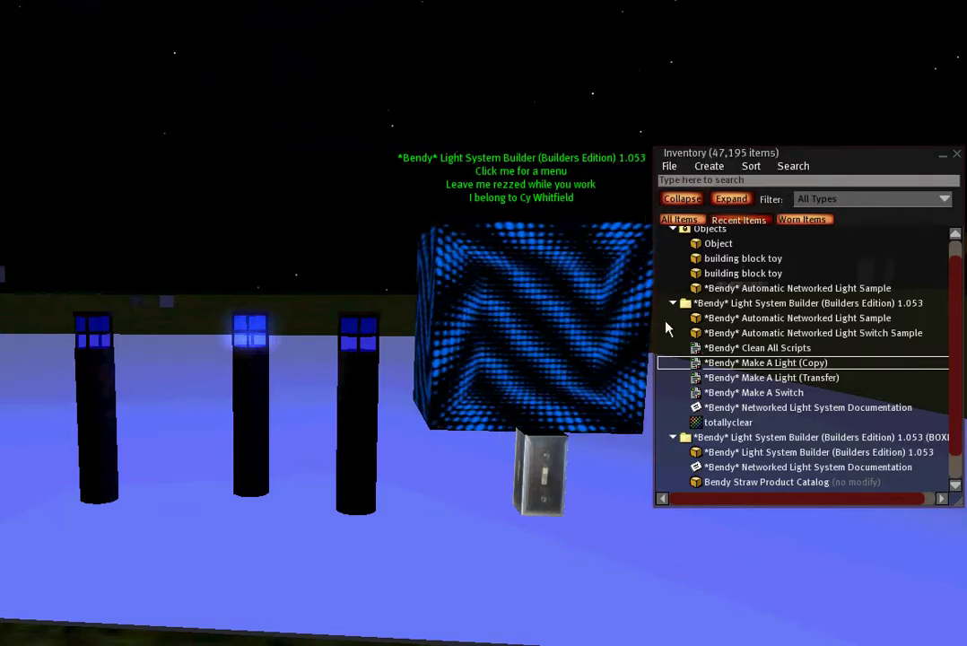